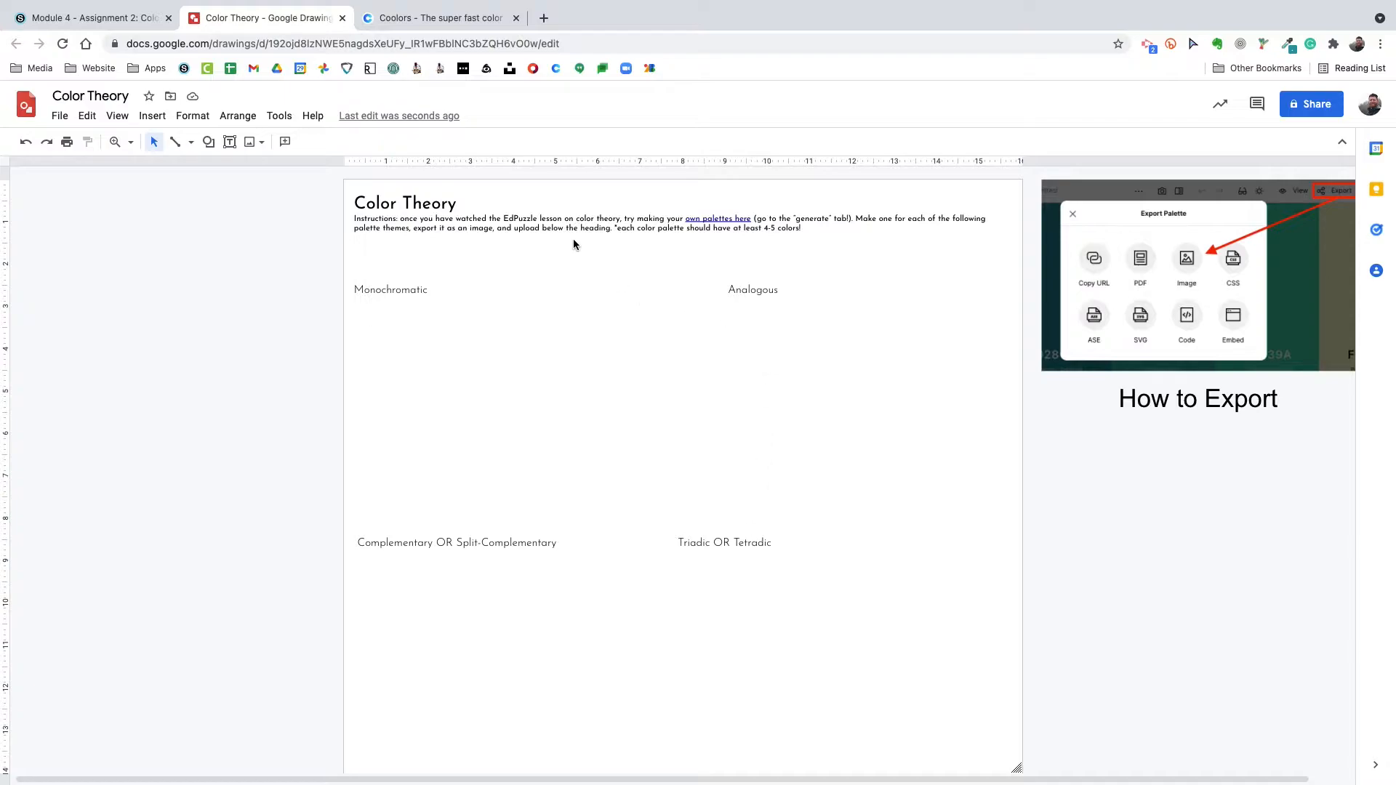
- Open the Coolors palette generator linked in the drawing's instructions and hide the Coolors for iOS ad over the palette
click(720, 218)
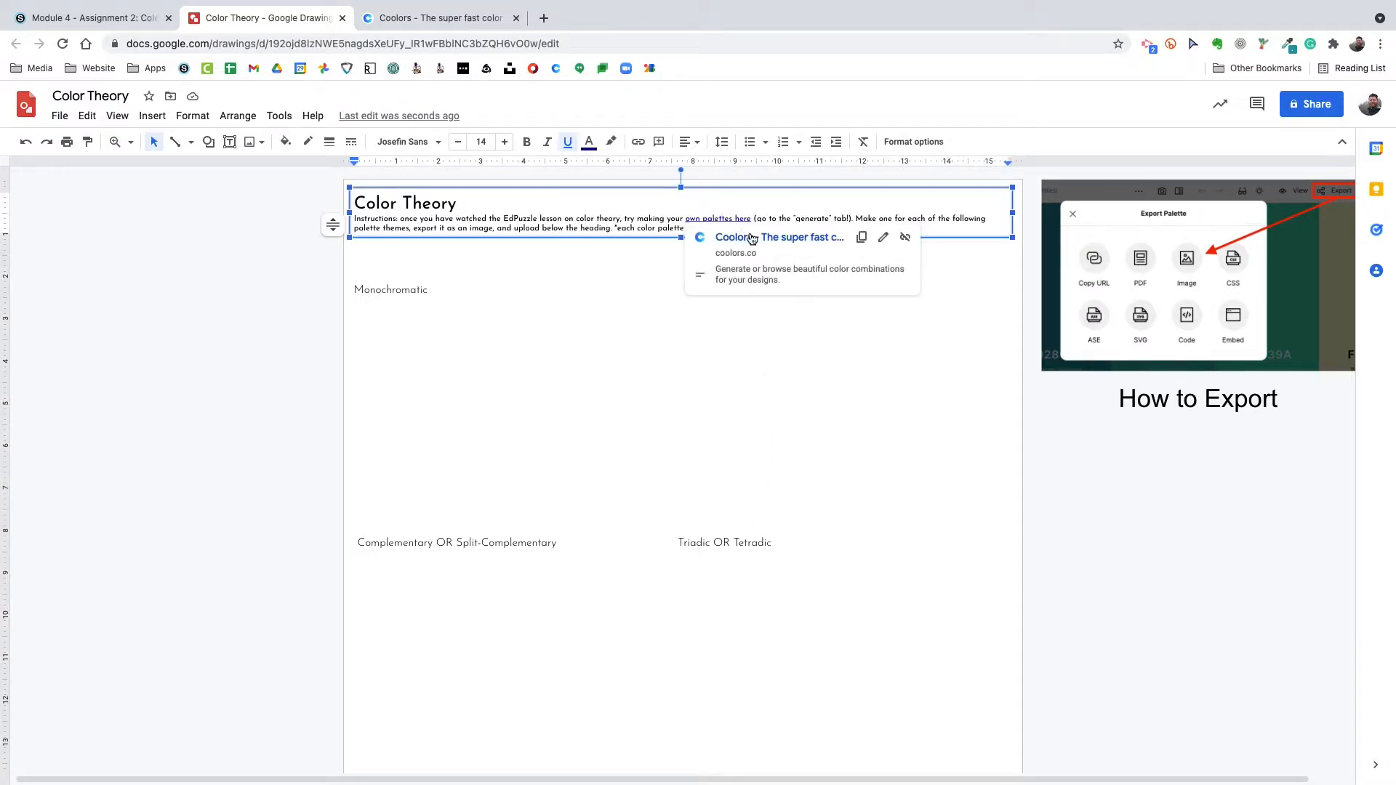
click(462, 20)
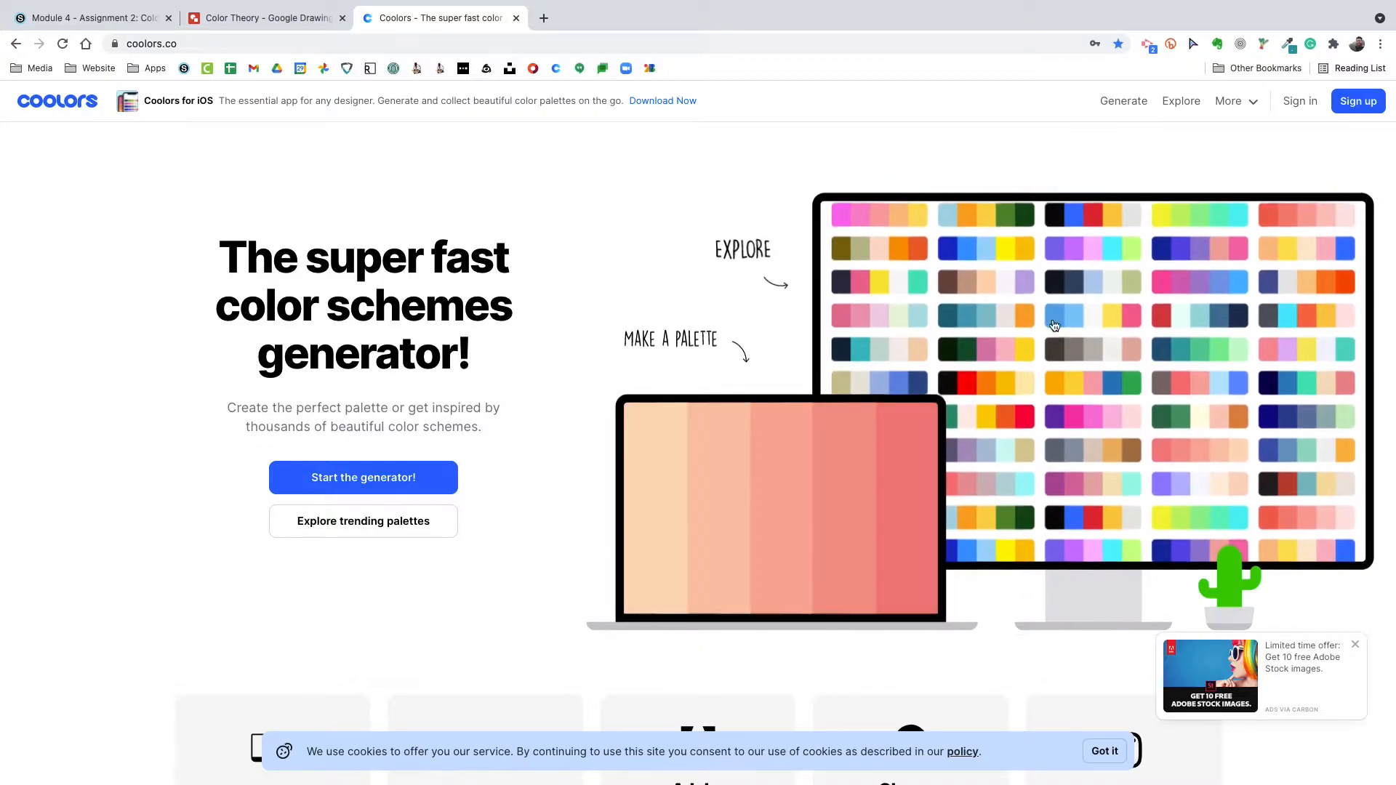
click(1121, 103)
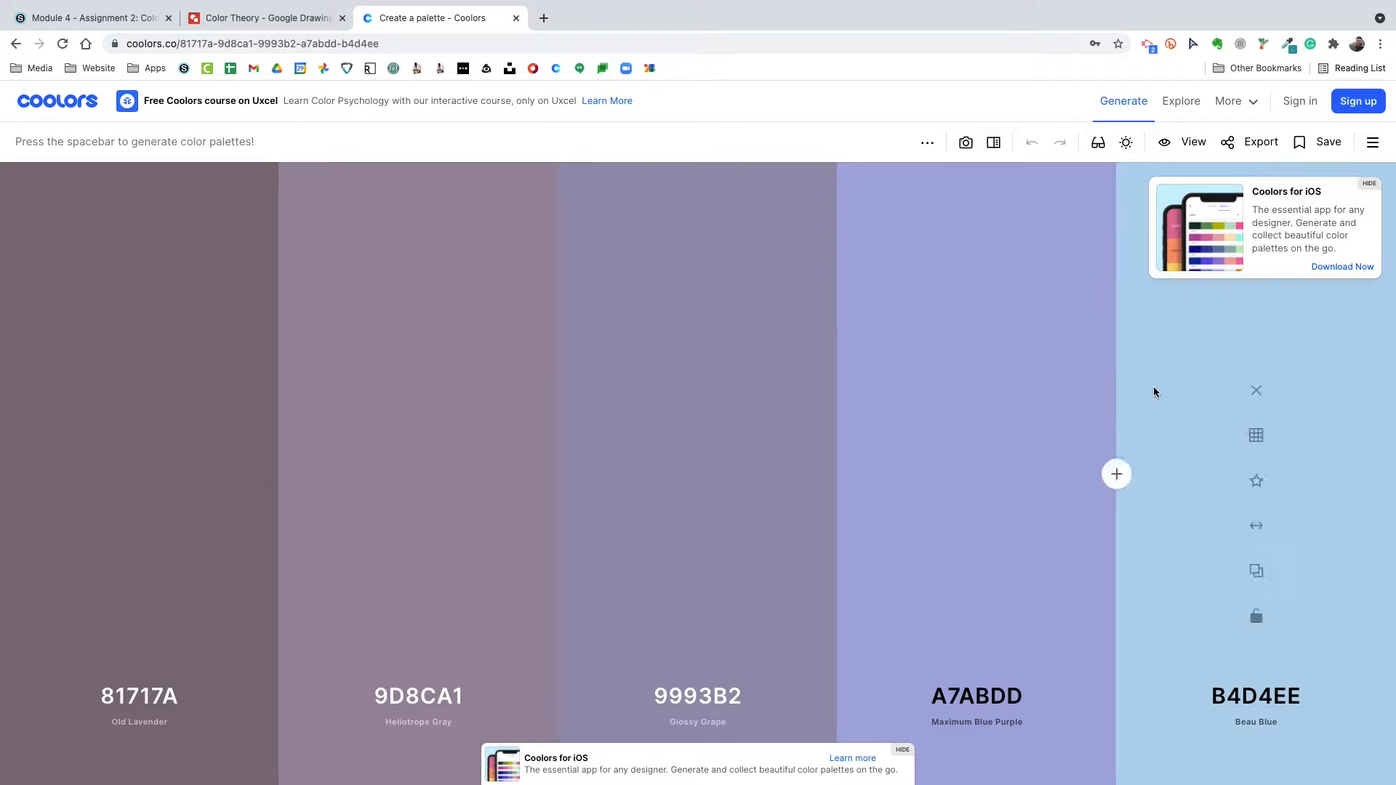
click(1369, 184)
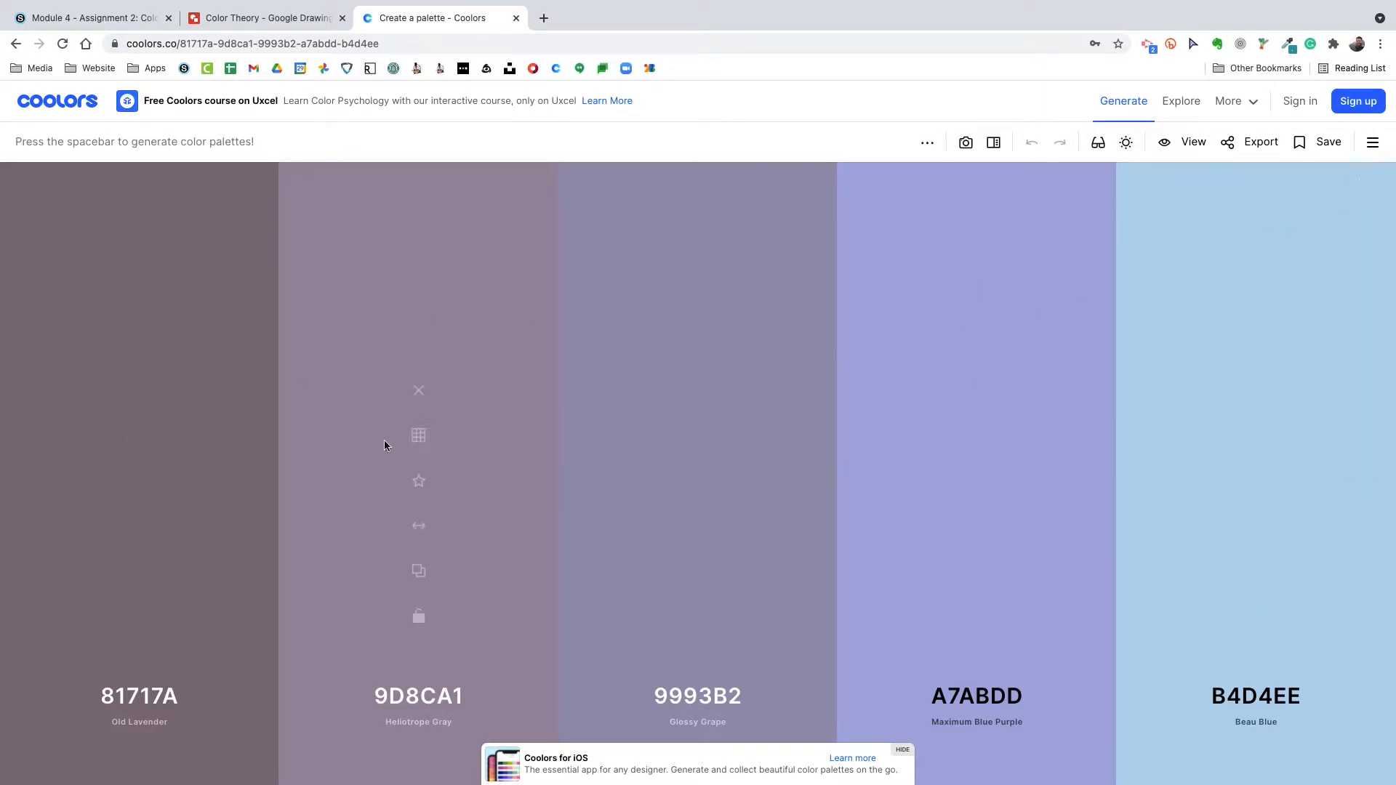
- Examine the color theory reference guide on the Schoology assignment page, especially the monochromatic harmony and the tint, tone and shade notes
click(95, 18)
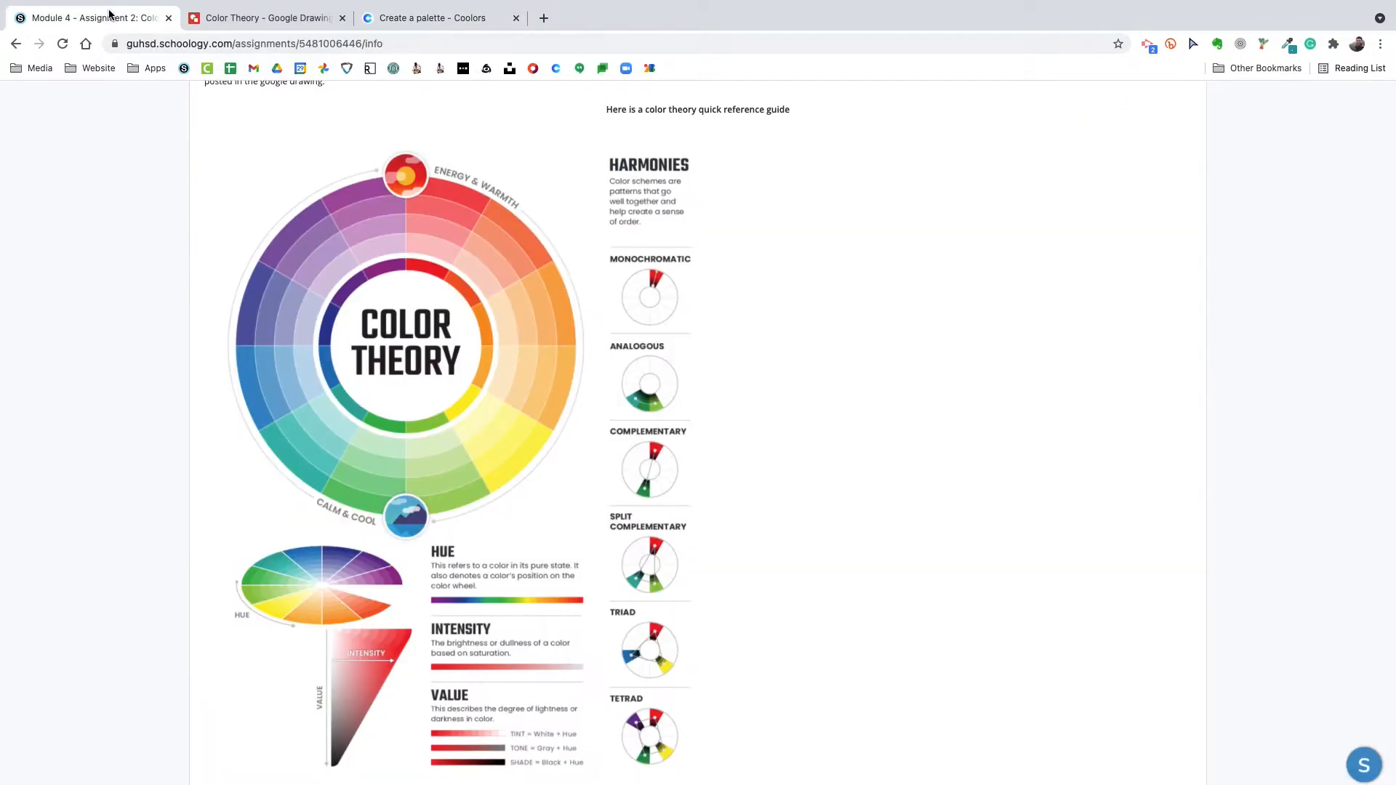
scroll(524, 393, down, 3)
scroll(524, 394, up, 3)
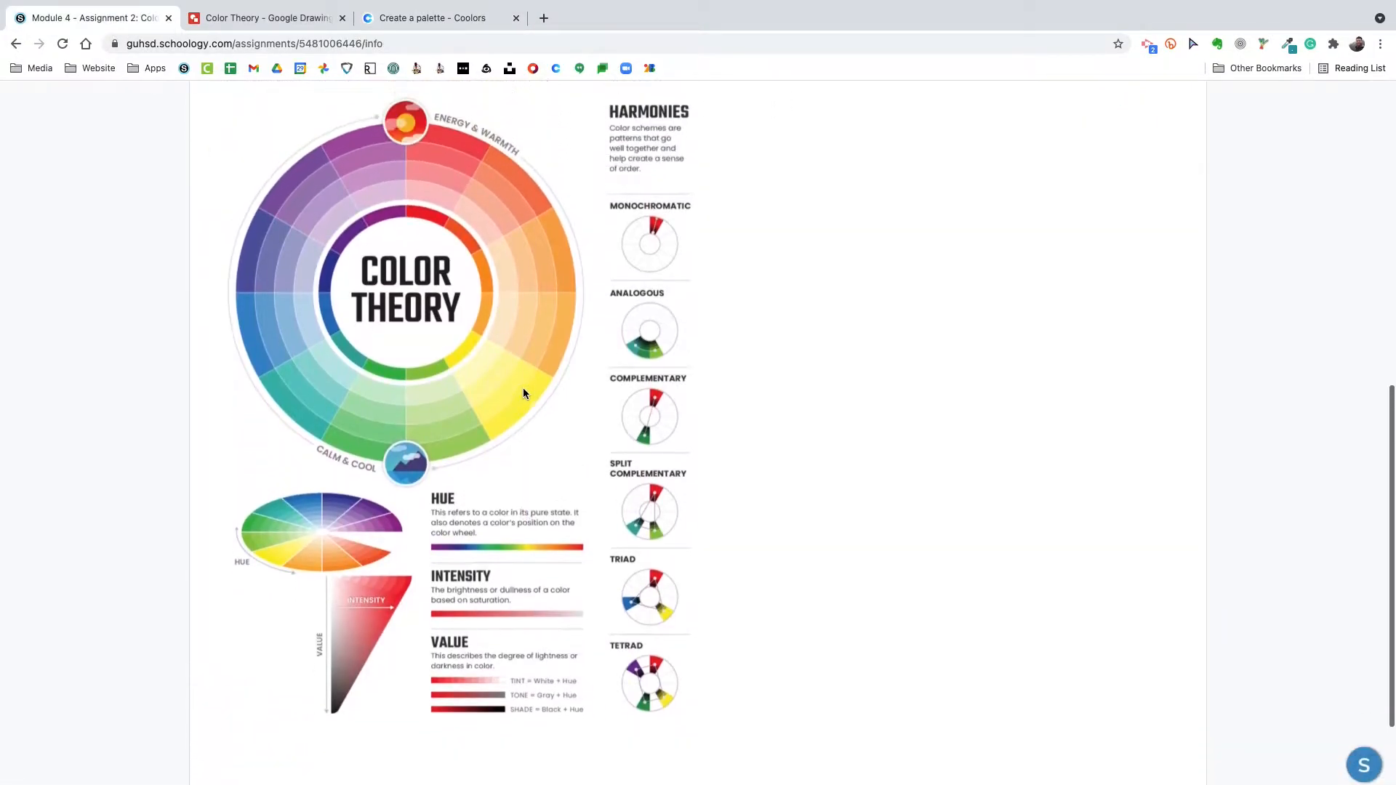
scroll(643, 300, up, 5)
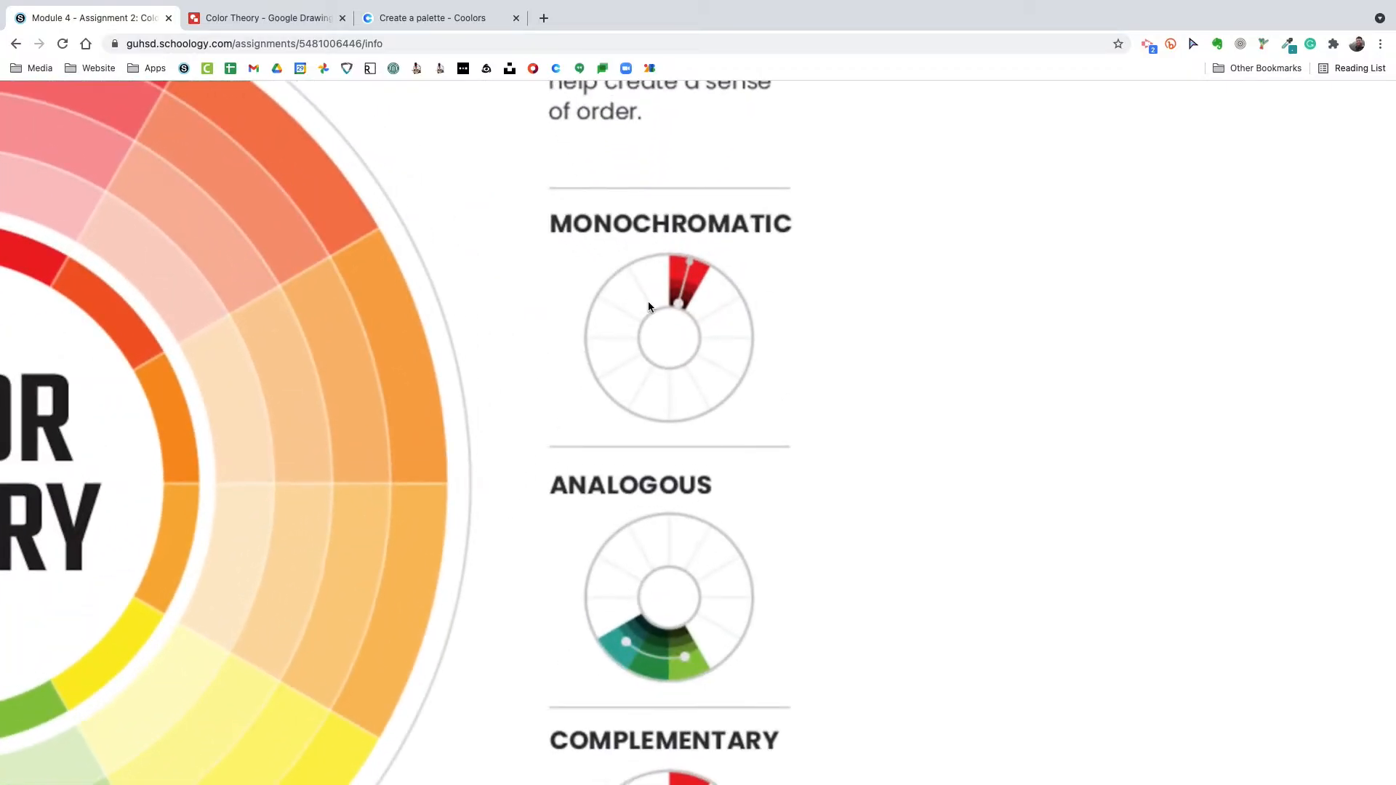
scroll(688, 311, down, 5)
scroll(625, 320, down, 3)
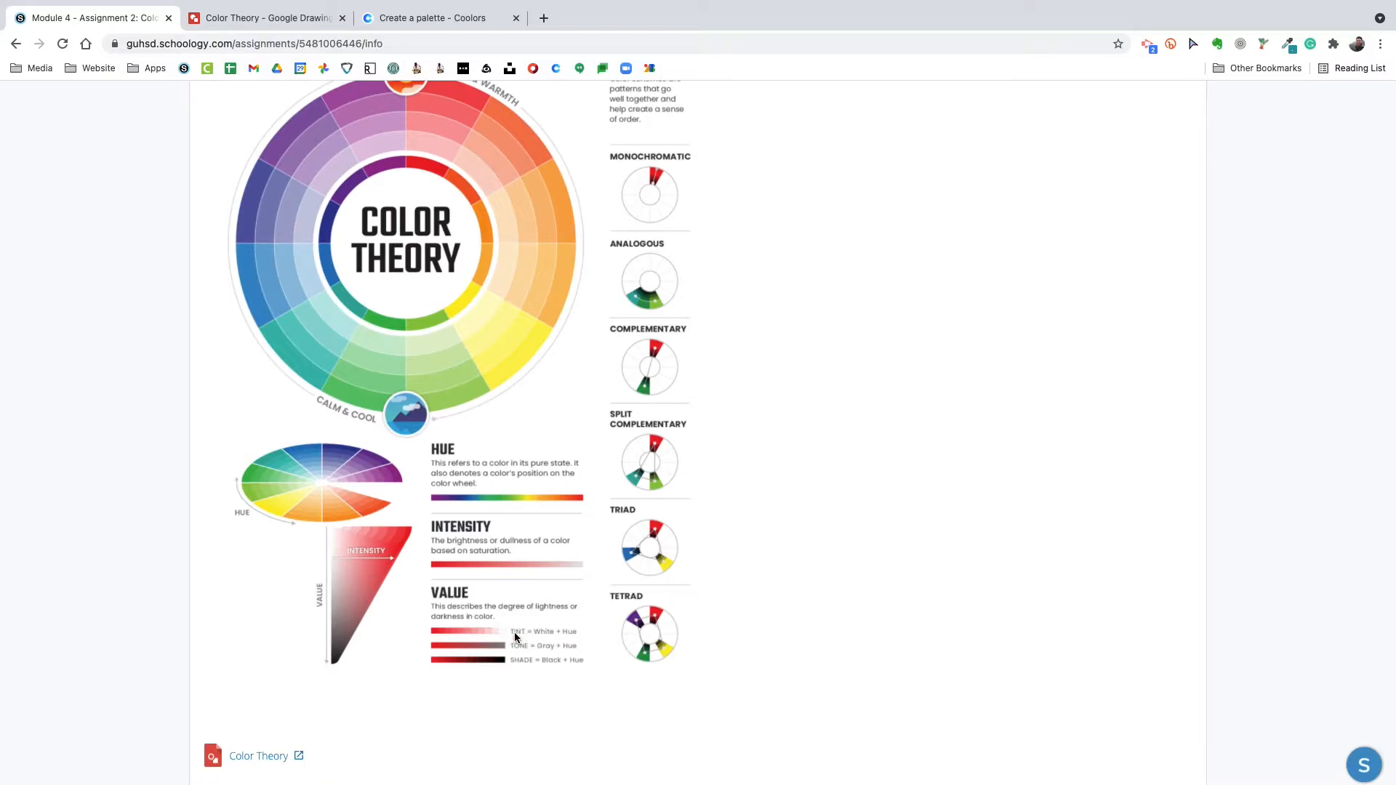
scroll(523, 509, up, 3)
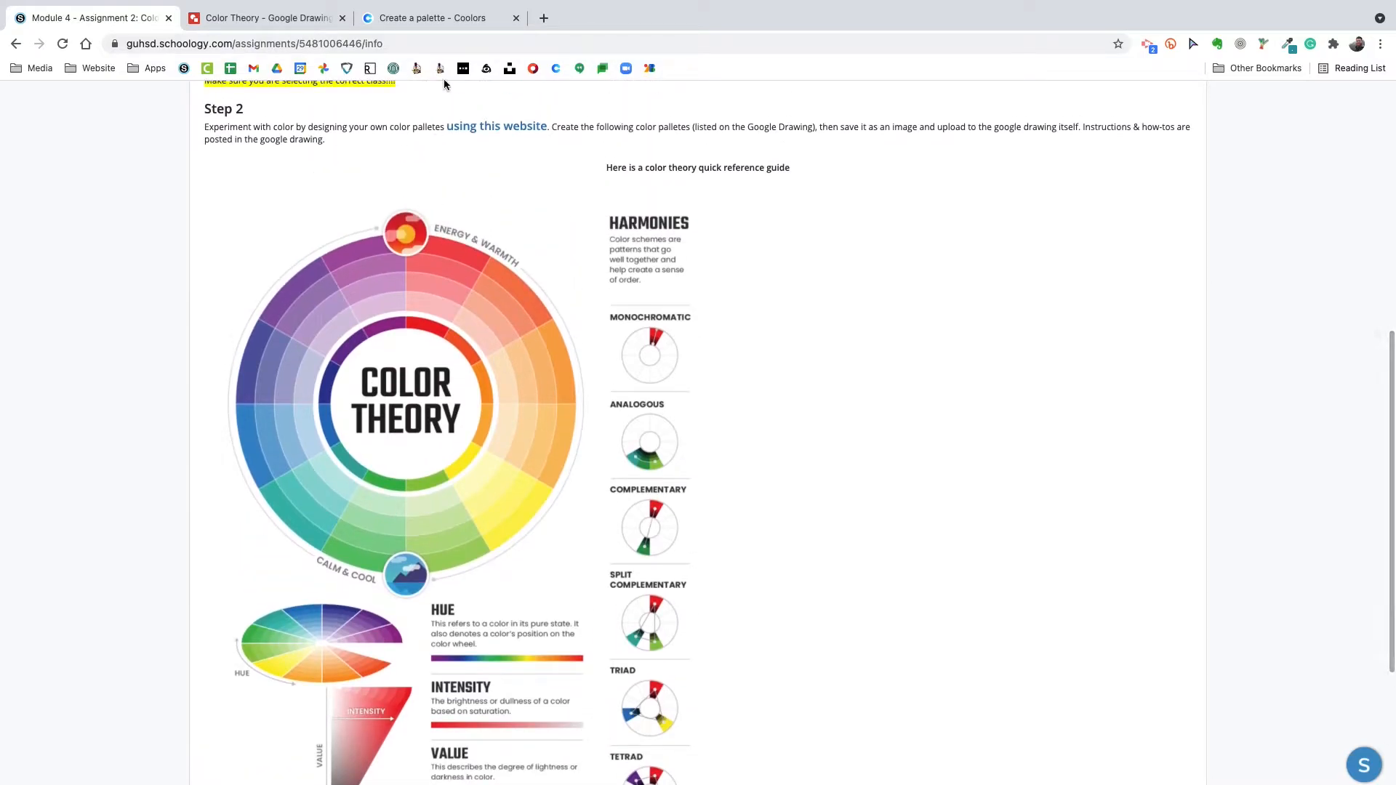
- In Coolors, copy the fifth color's hex code B4D4EE and apply it to the other four palette colors
click(442, 22)
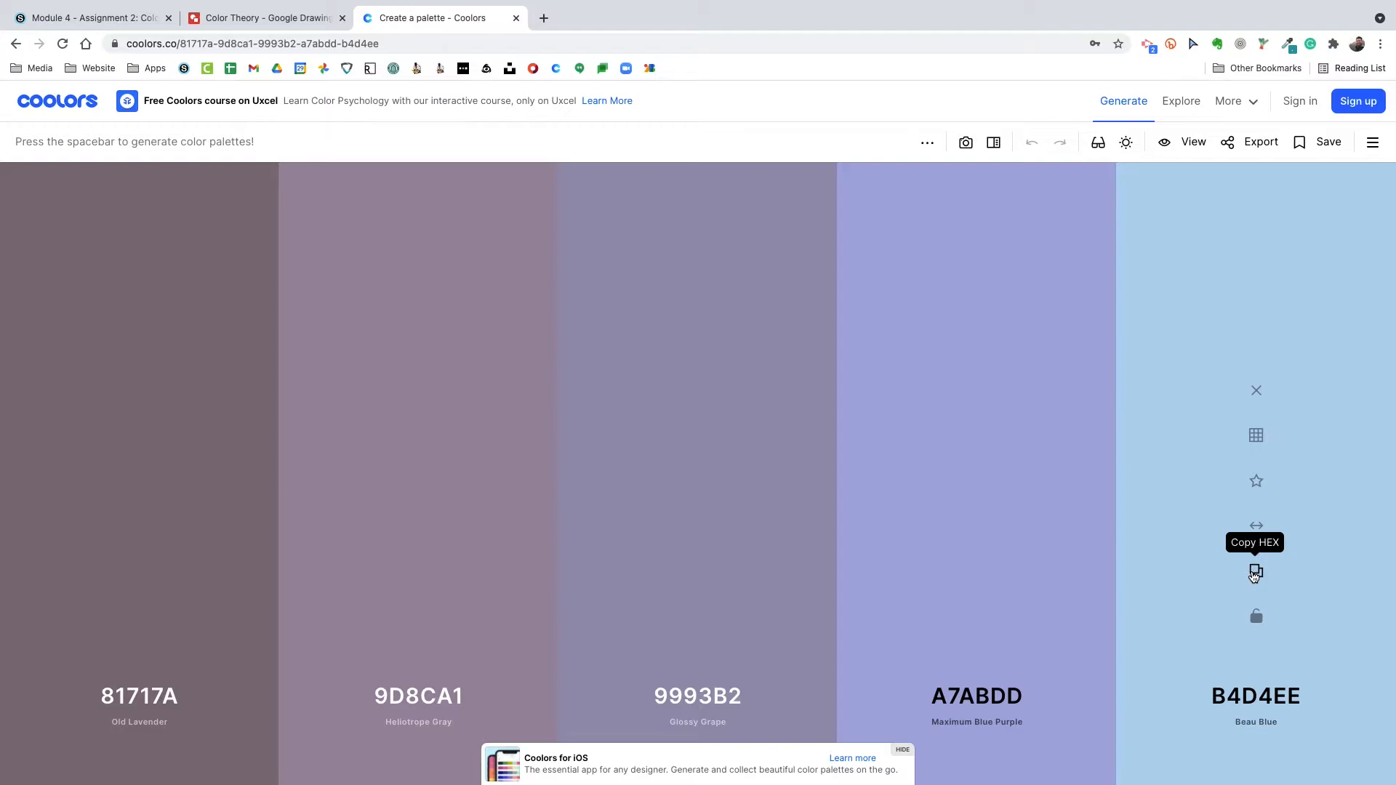
click(1256, 573)
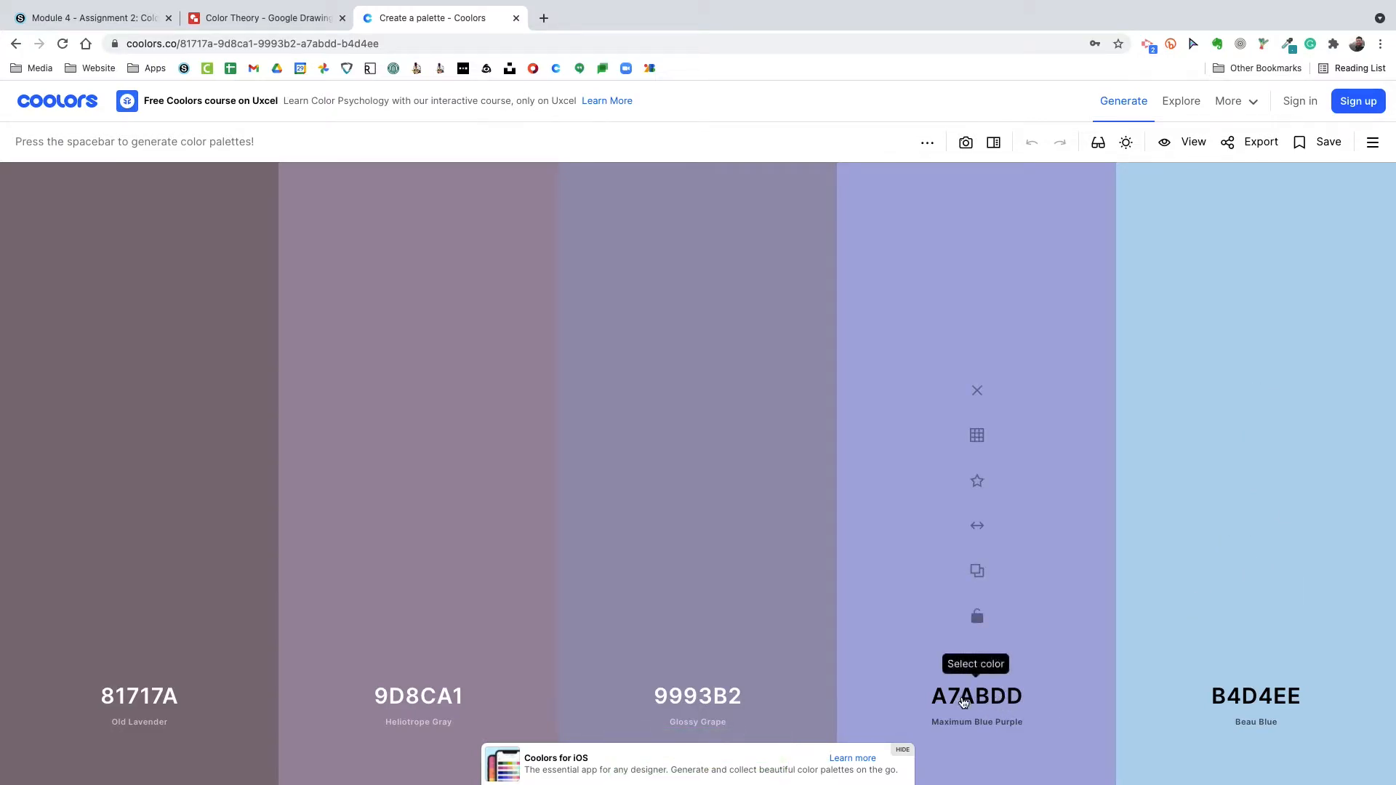
click(982, 702)
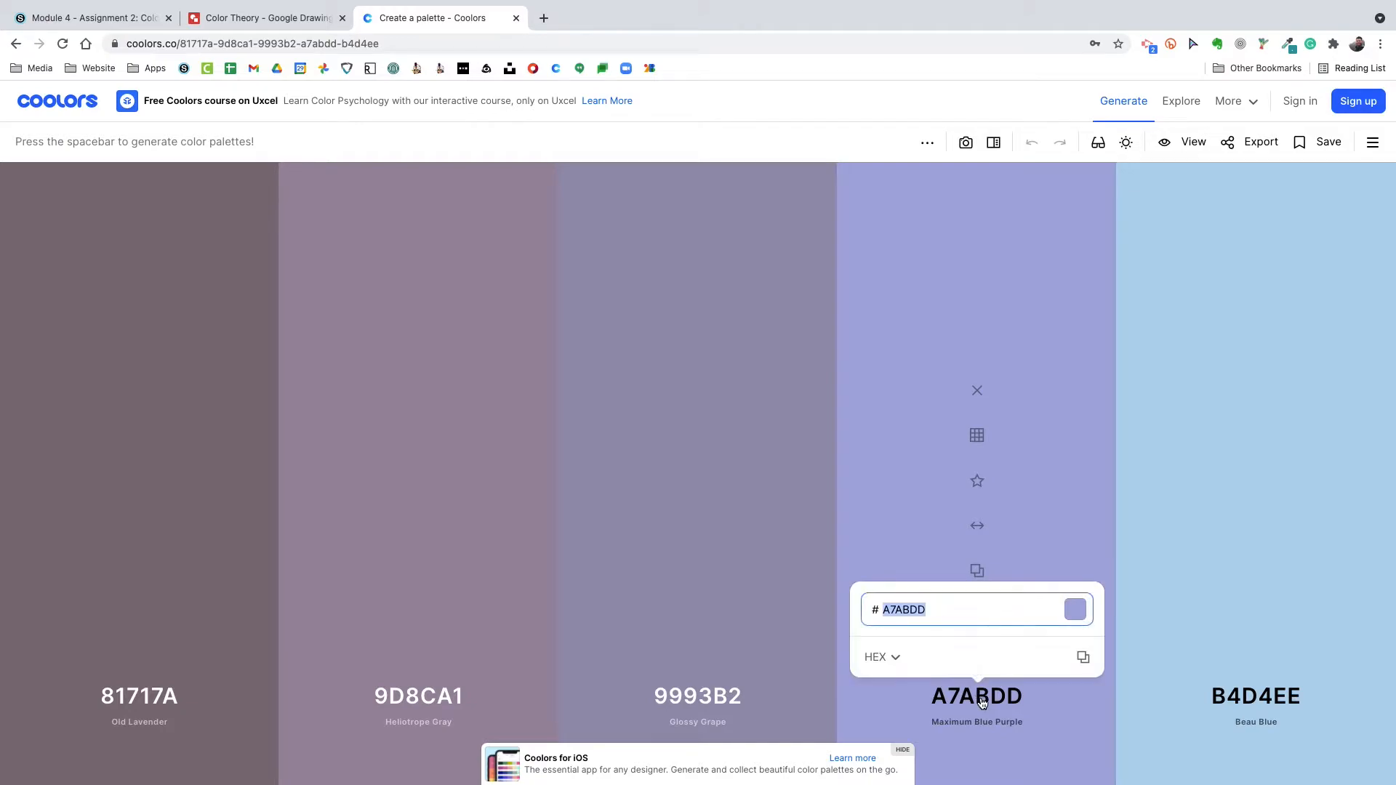
key(super+v)
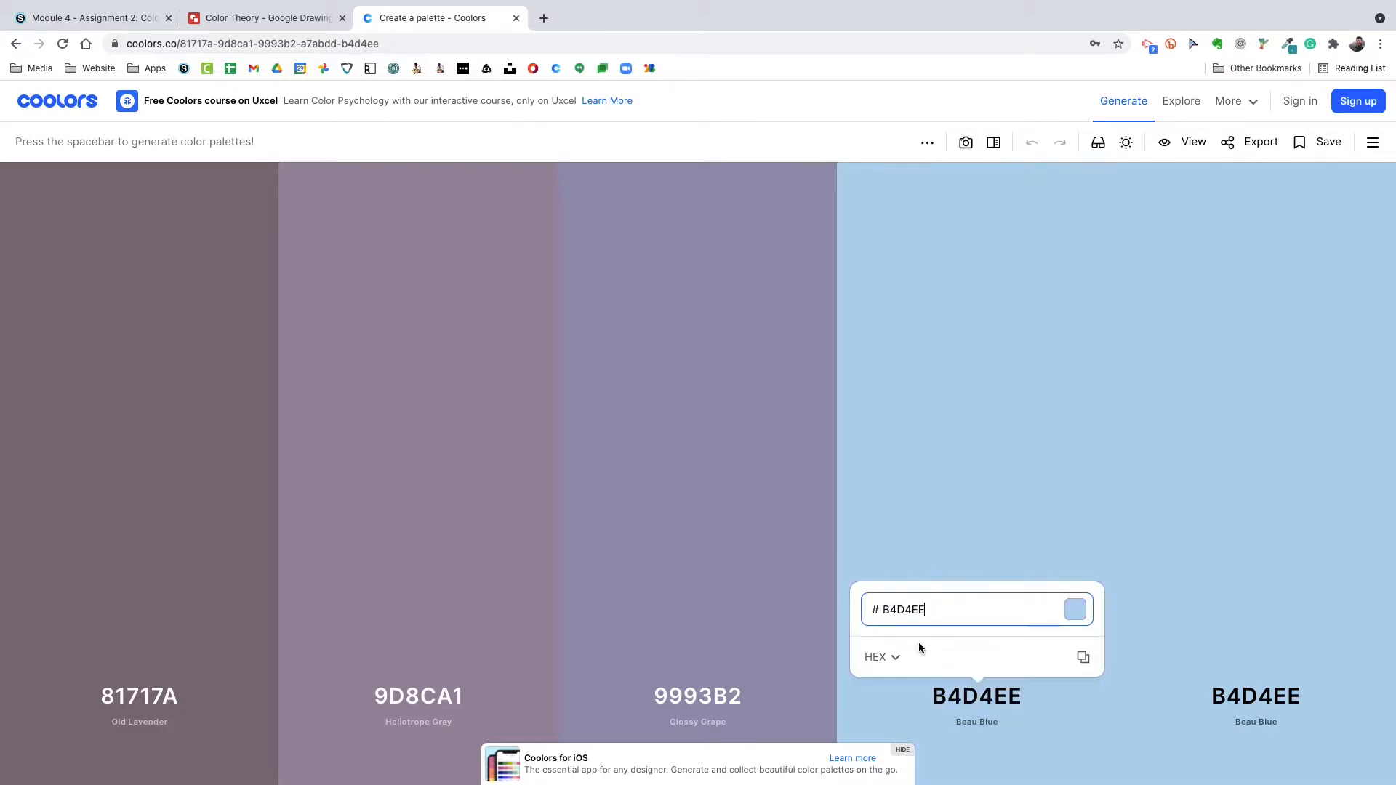
click(698, 696)
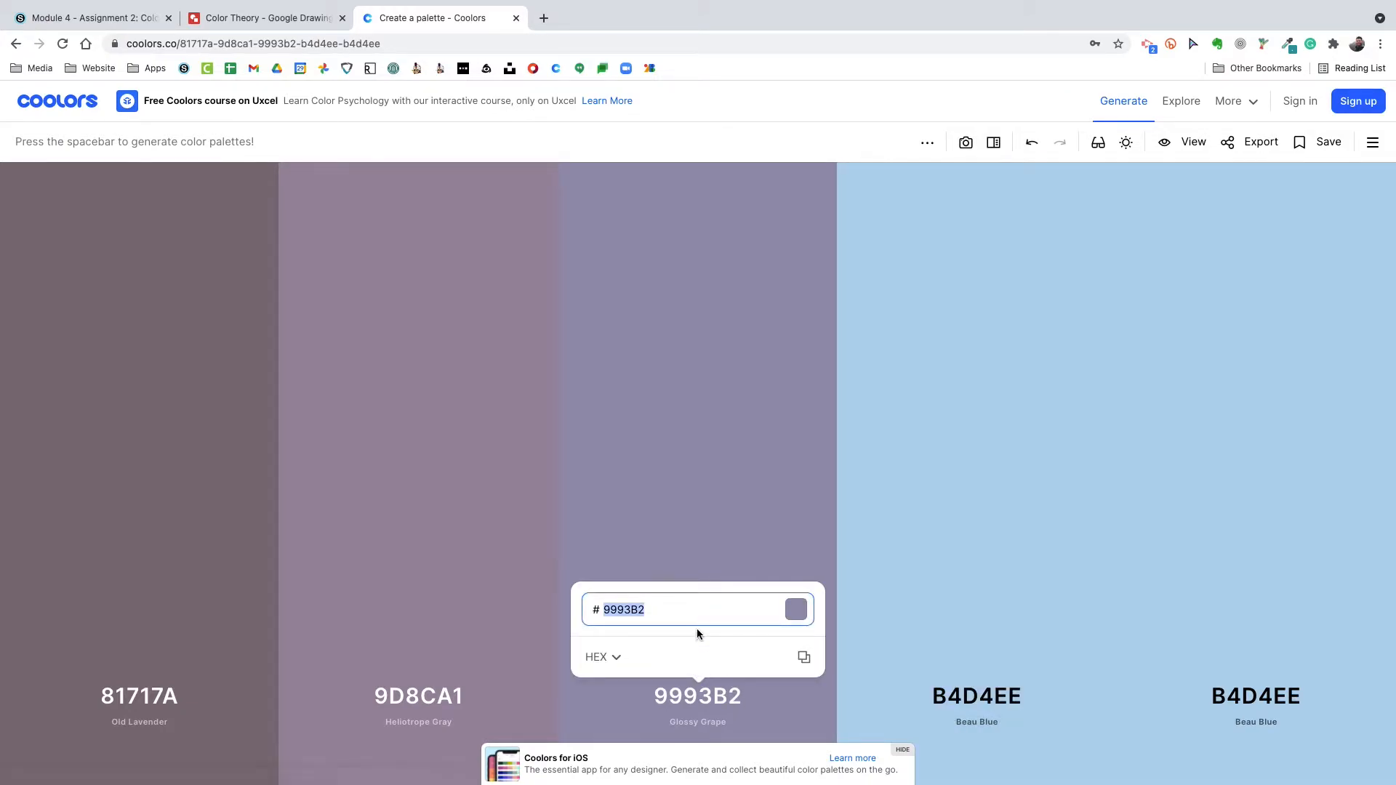
key(super+v)
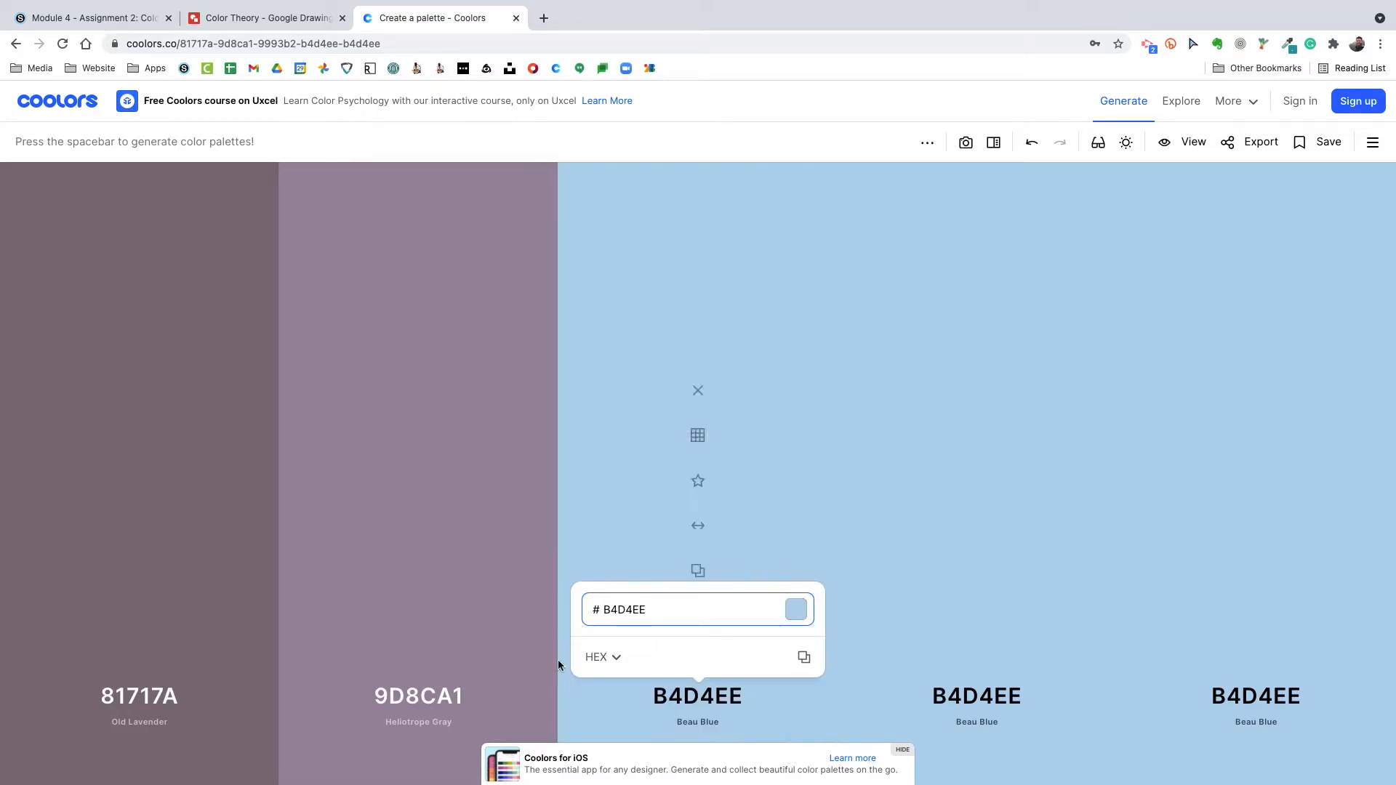
click(445, 696)
key(super+v)
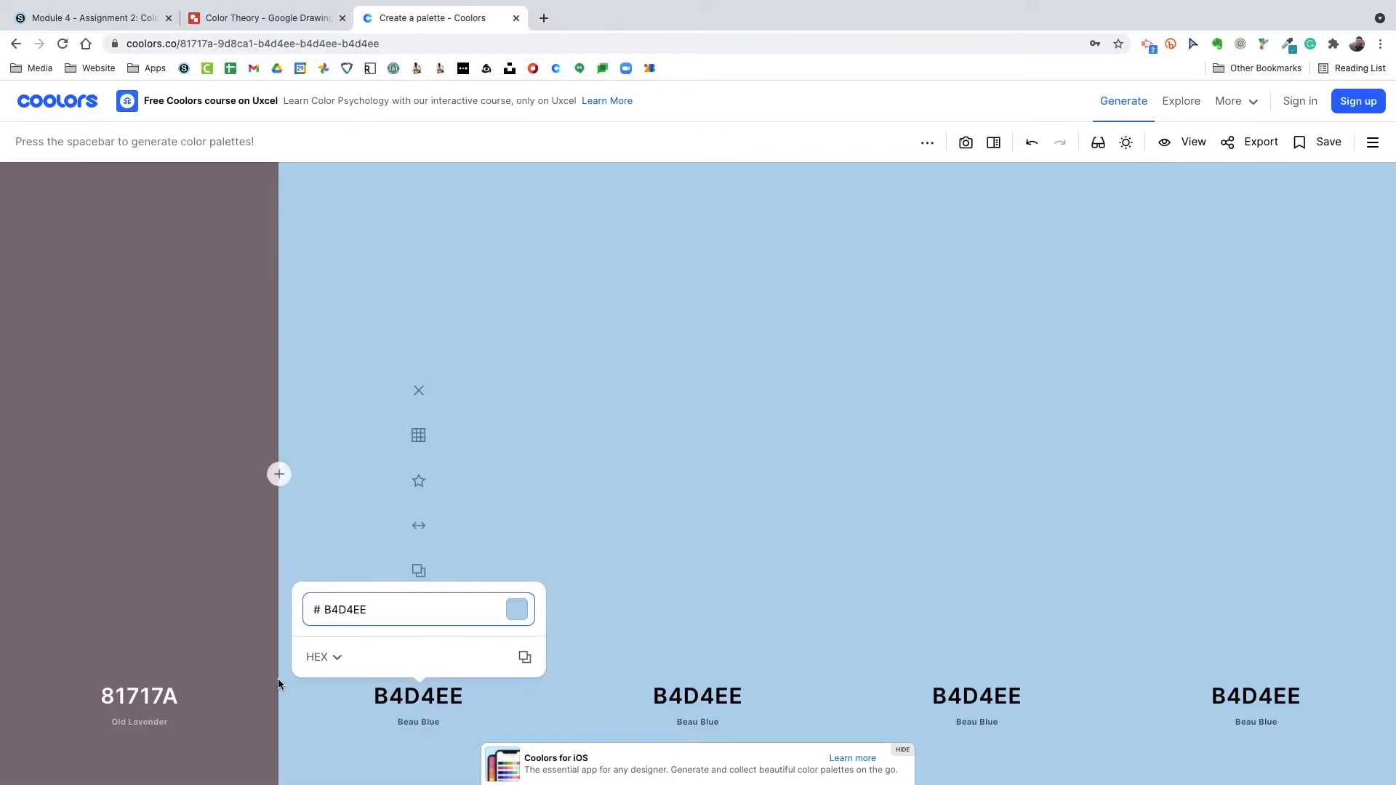
click(174, 697)
key(super+v)
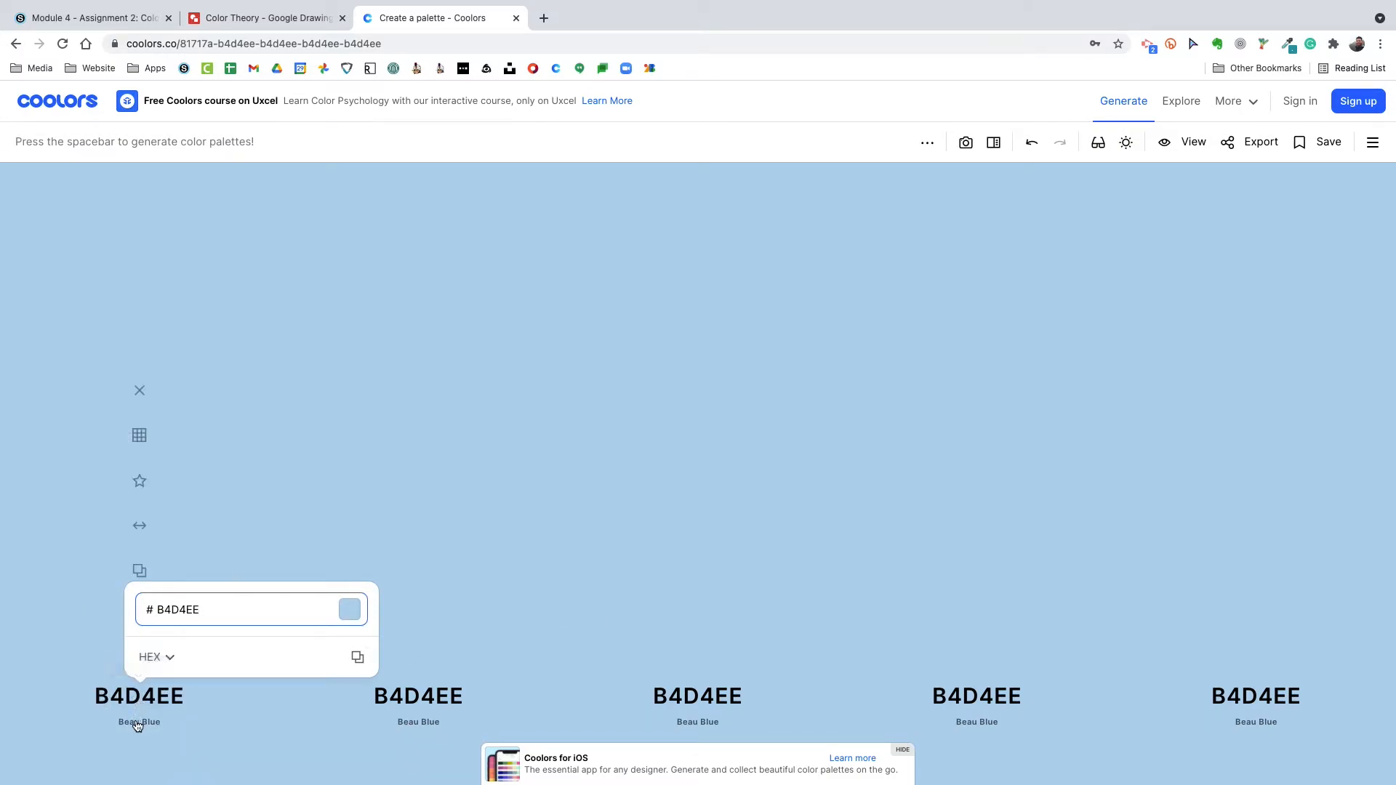
click(81, 622)
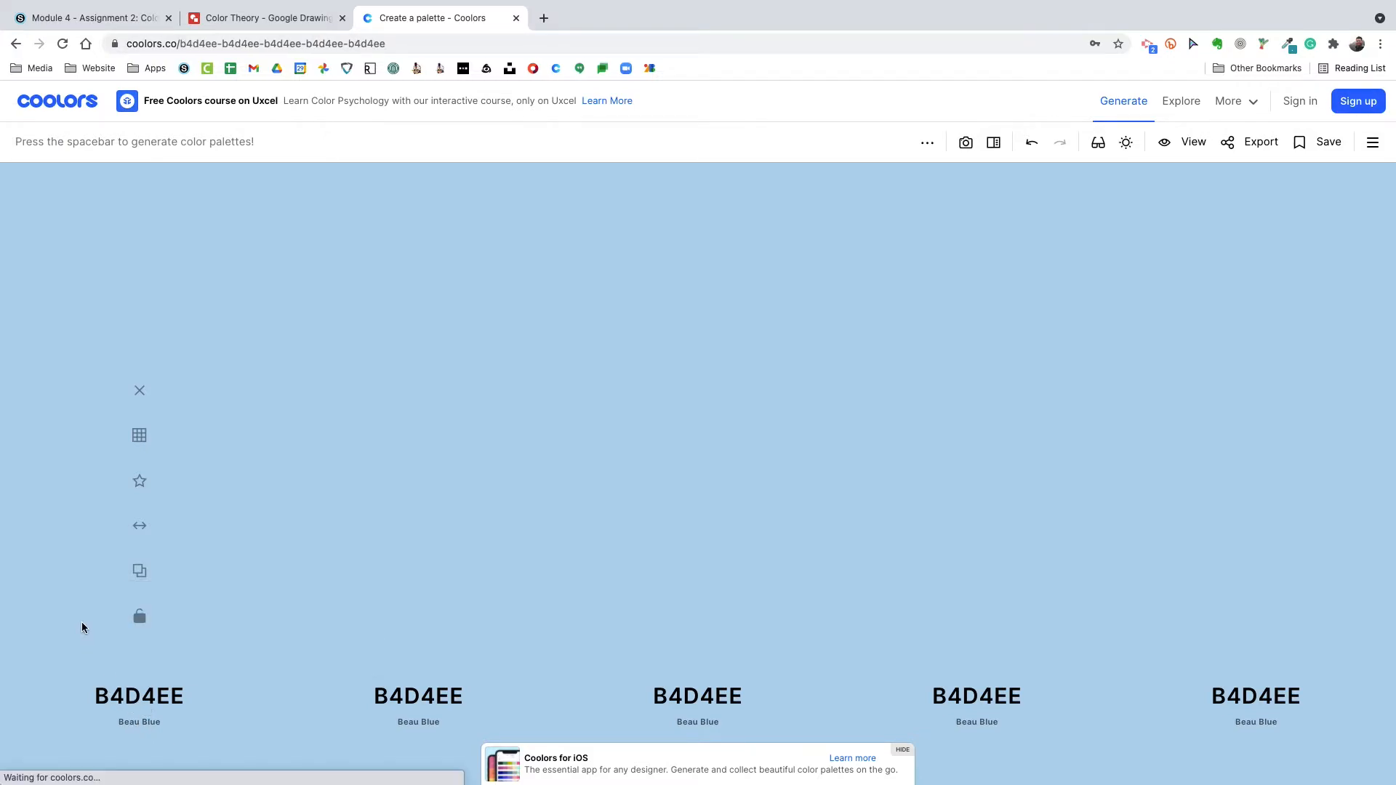
- Pick shades for the palette: 1E5785, 2A77B7 and 7AB3E1 for the first three colors and DEECF7 for the fifth
click(141, 437)
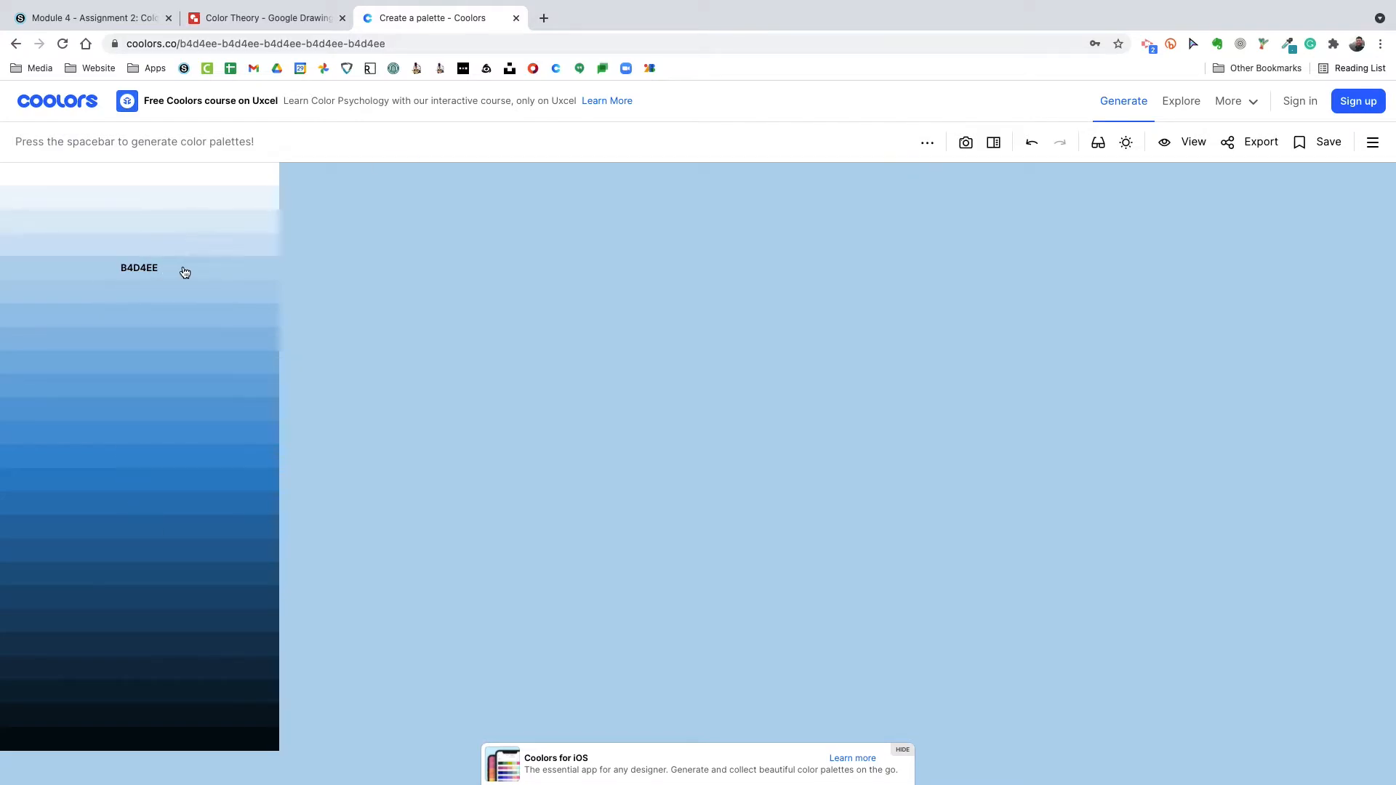
click(153, 579)
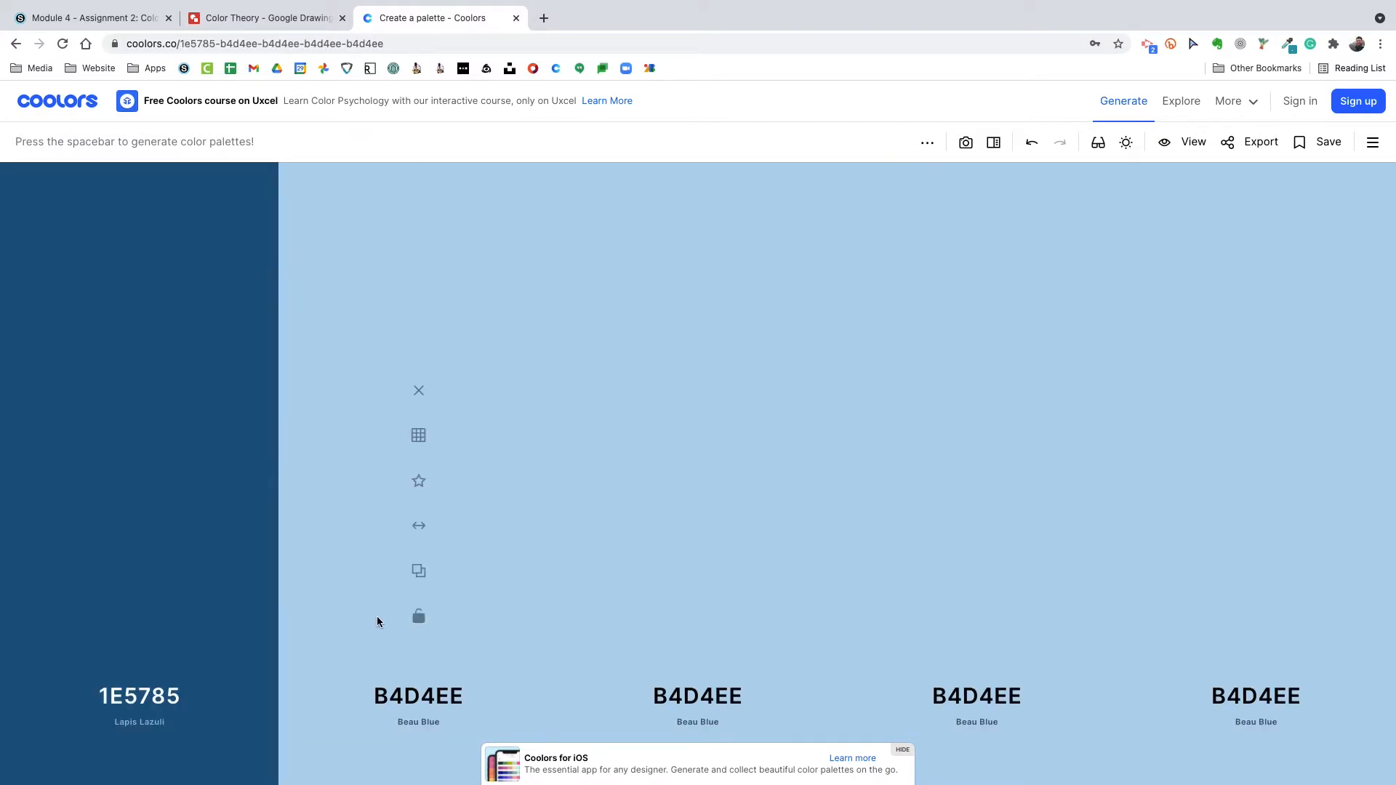
click(418, 435)
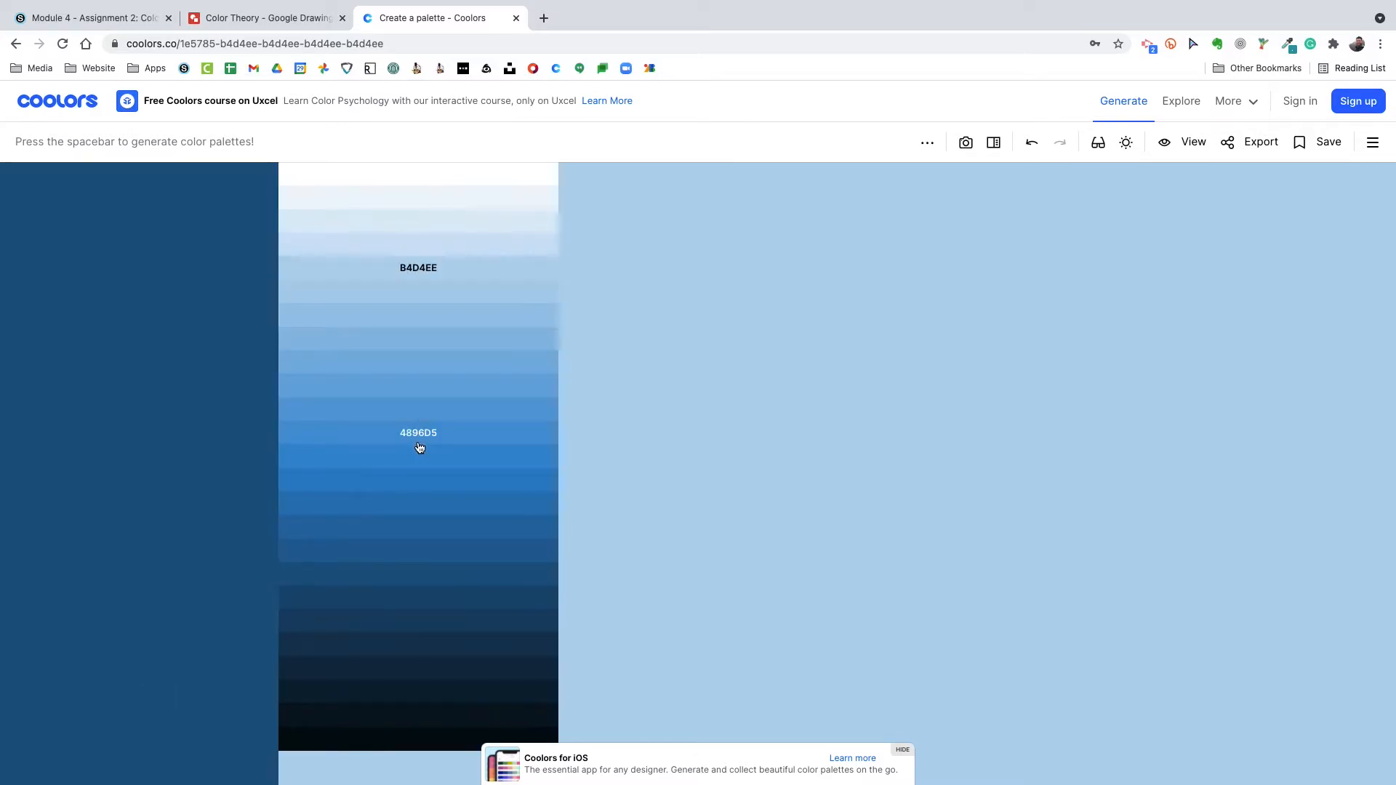
click(430, 505)
click(698, 435)
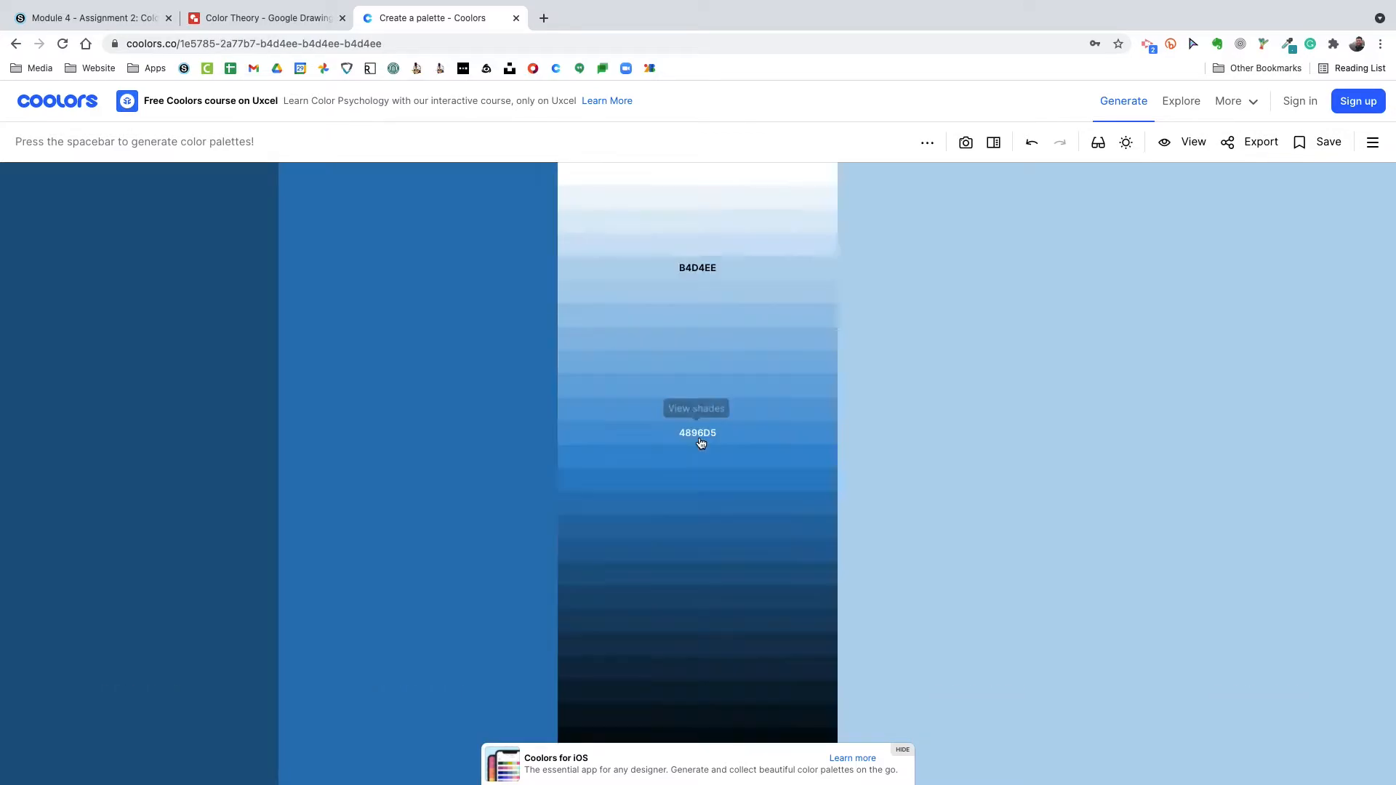
click(702, 363)
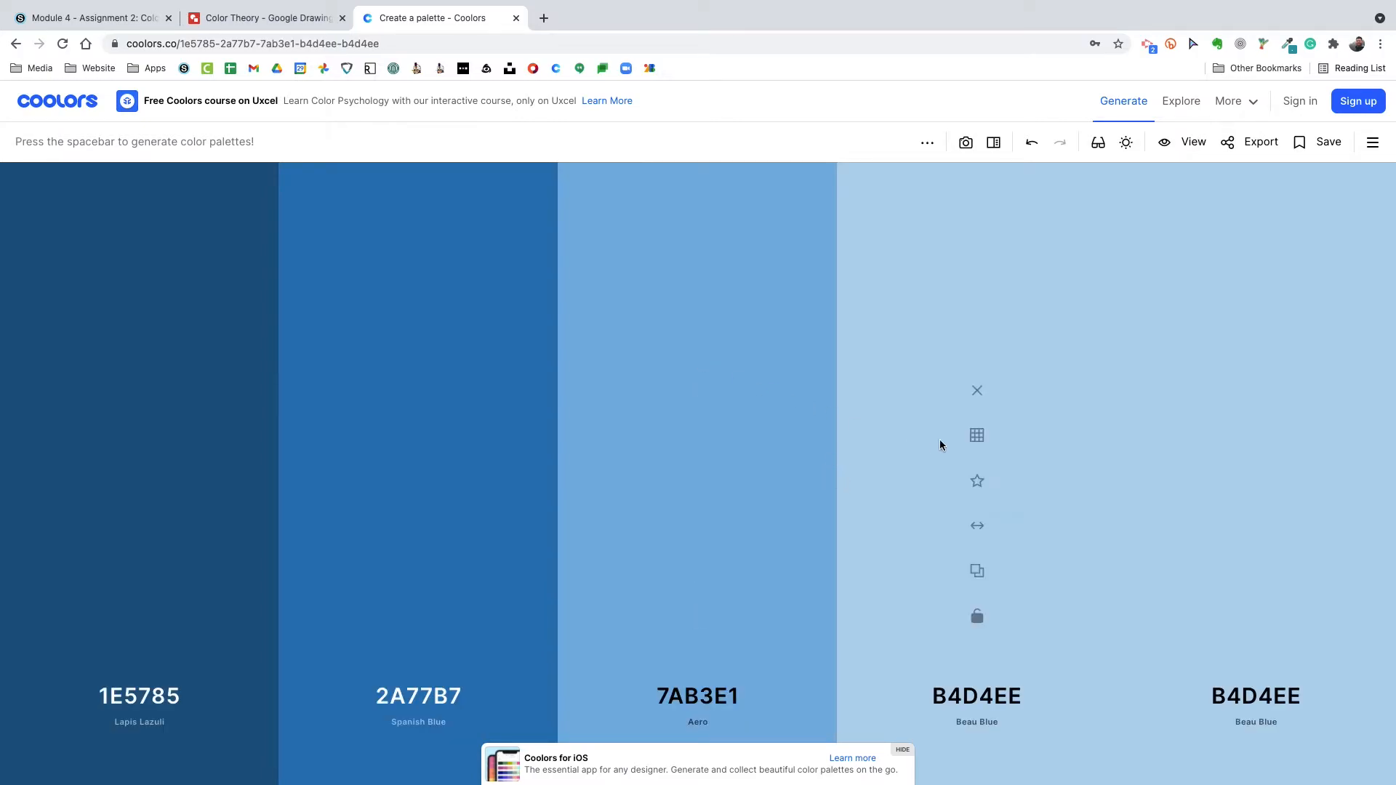
click(1257, 437)
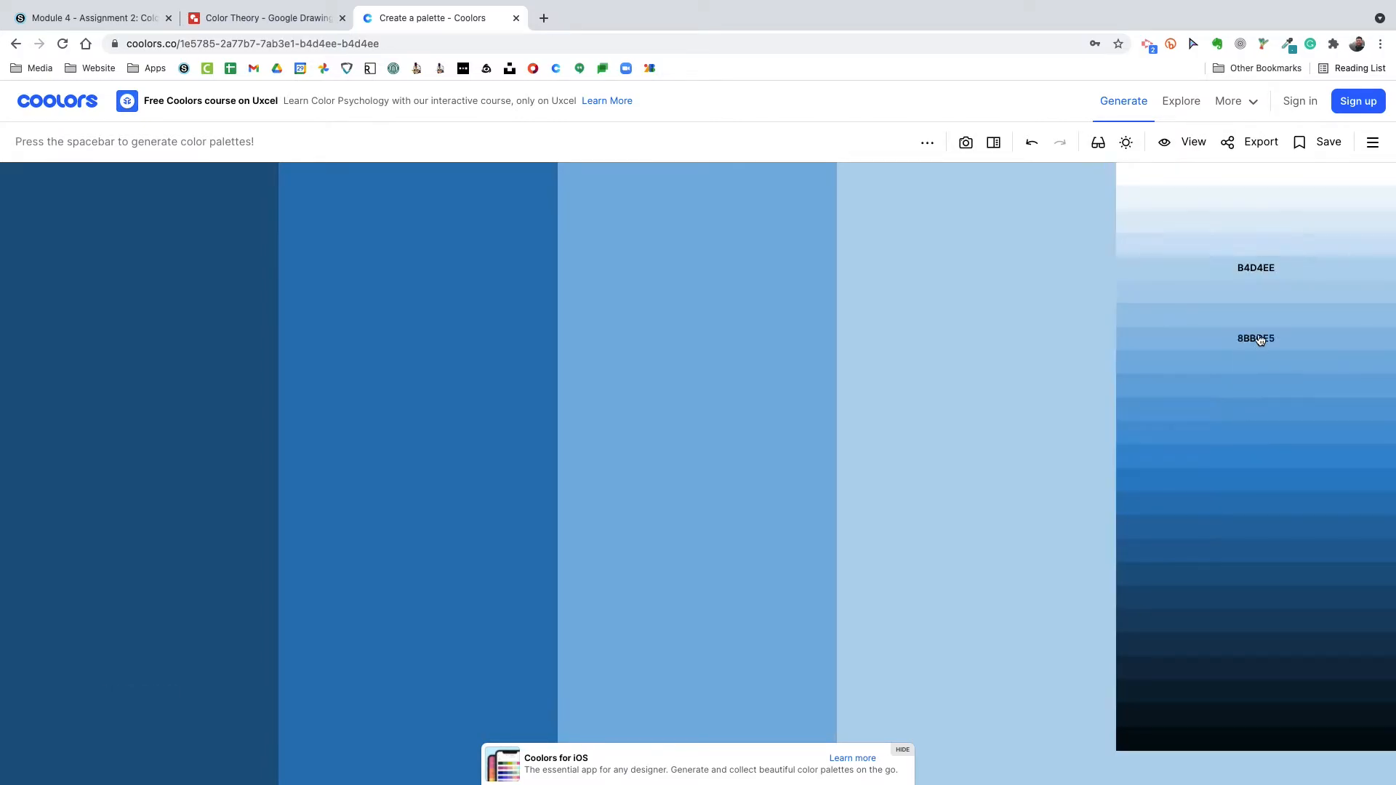
click(1259, 227)
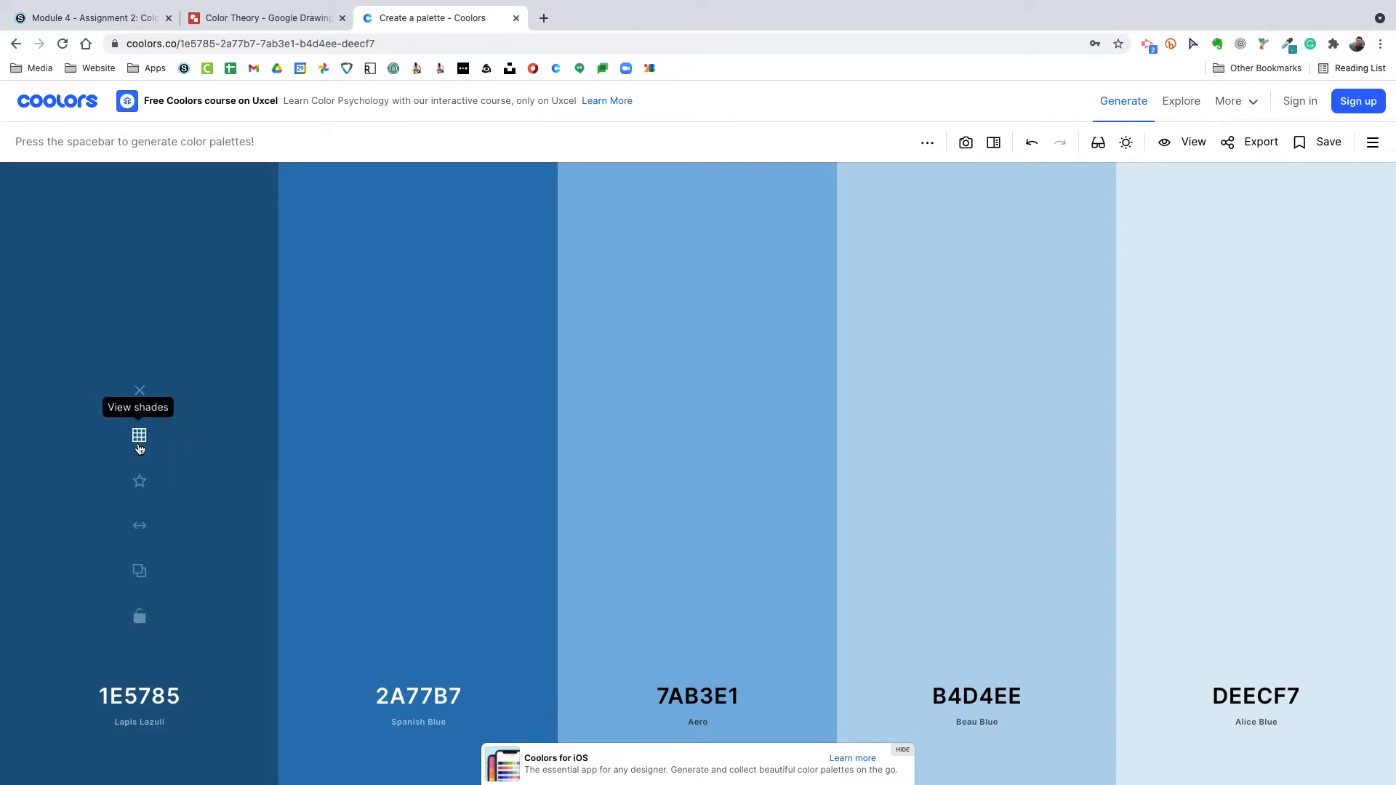
- Darken the first palette color to shade 133653 and the second to shade 266CA6
click(138, 435)
click(139, 640)
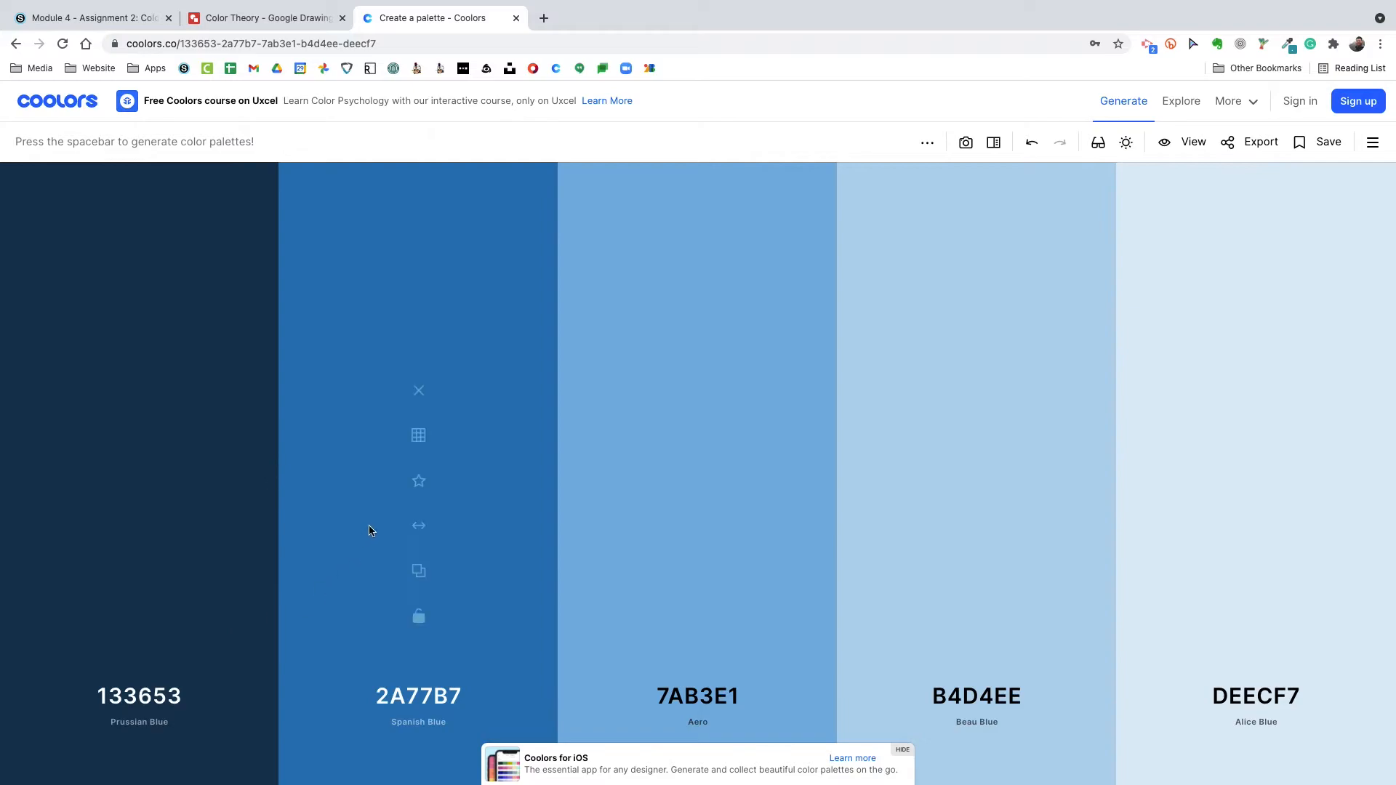
click(419, 436)
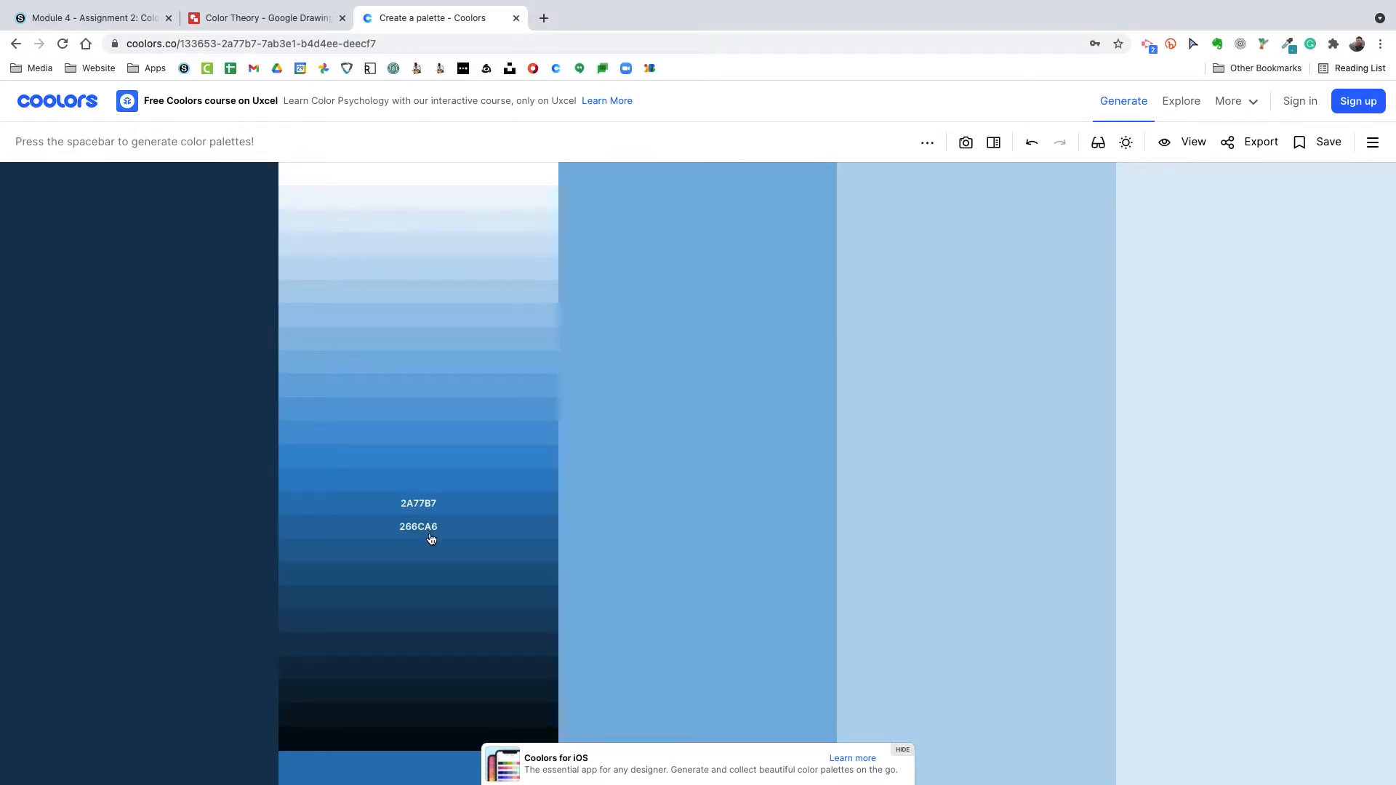
click(430, 535)
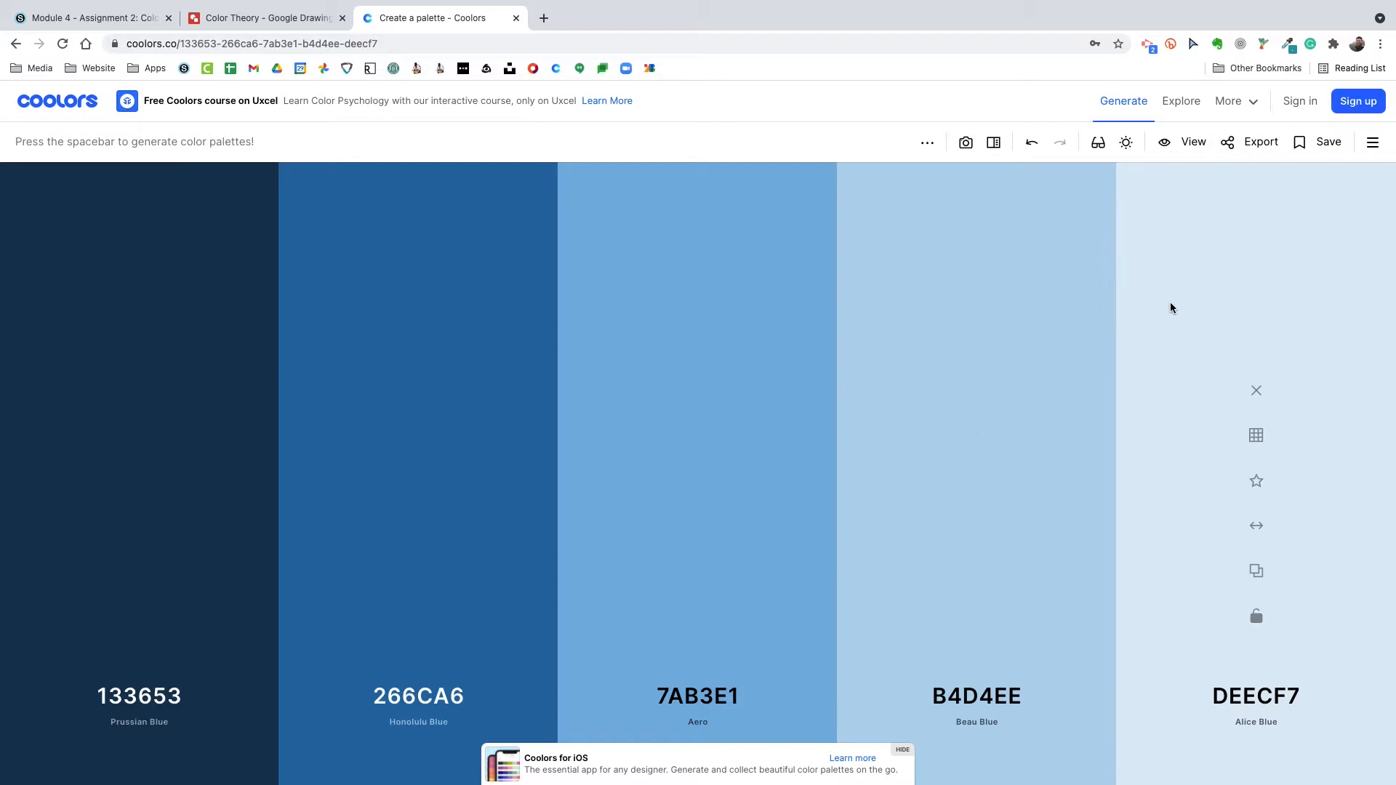
- Export the blue palette as an image titled "Monochromatic" with the HEX color space
click(262, 18)
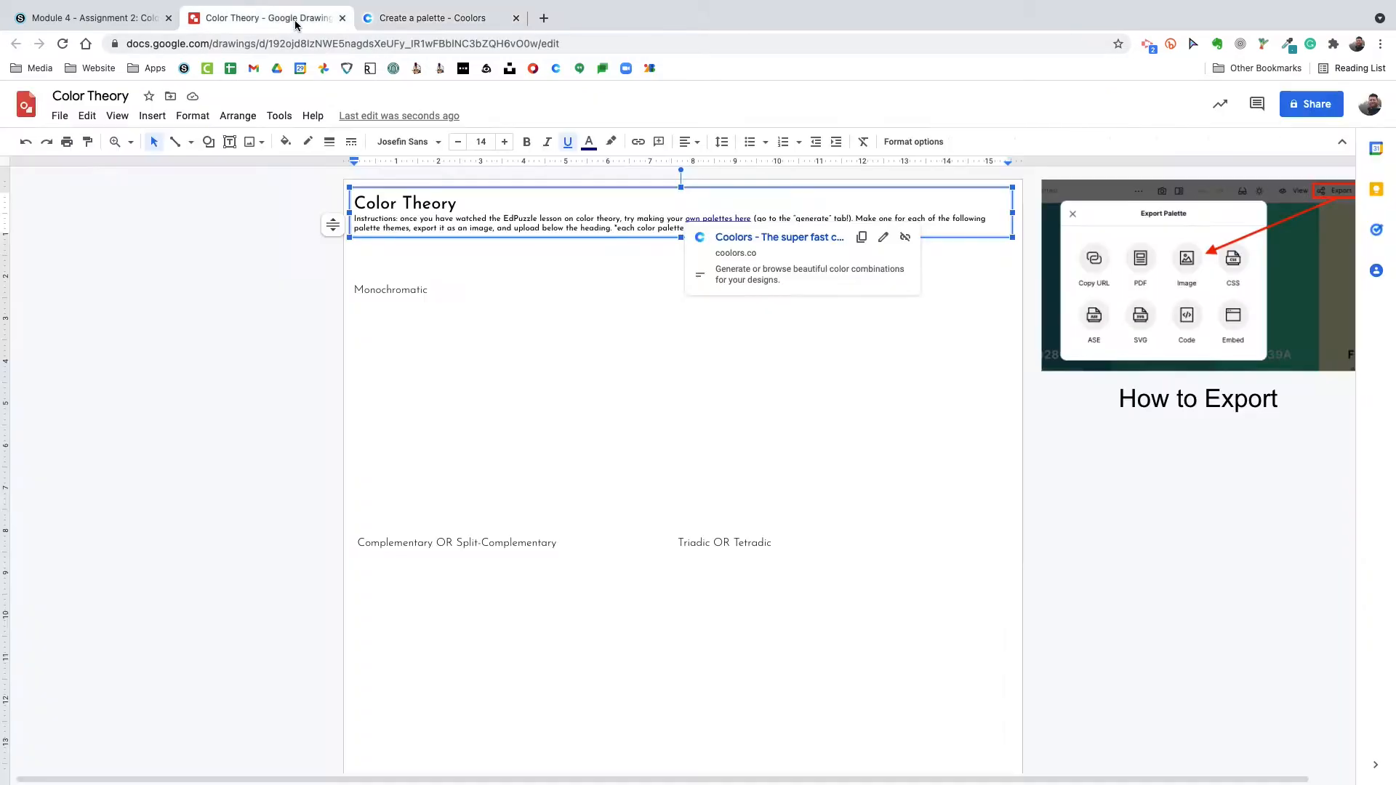
click(449, 17)
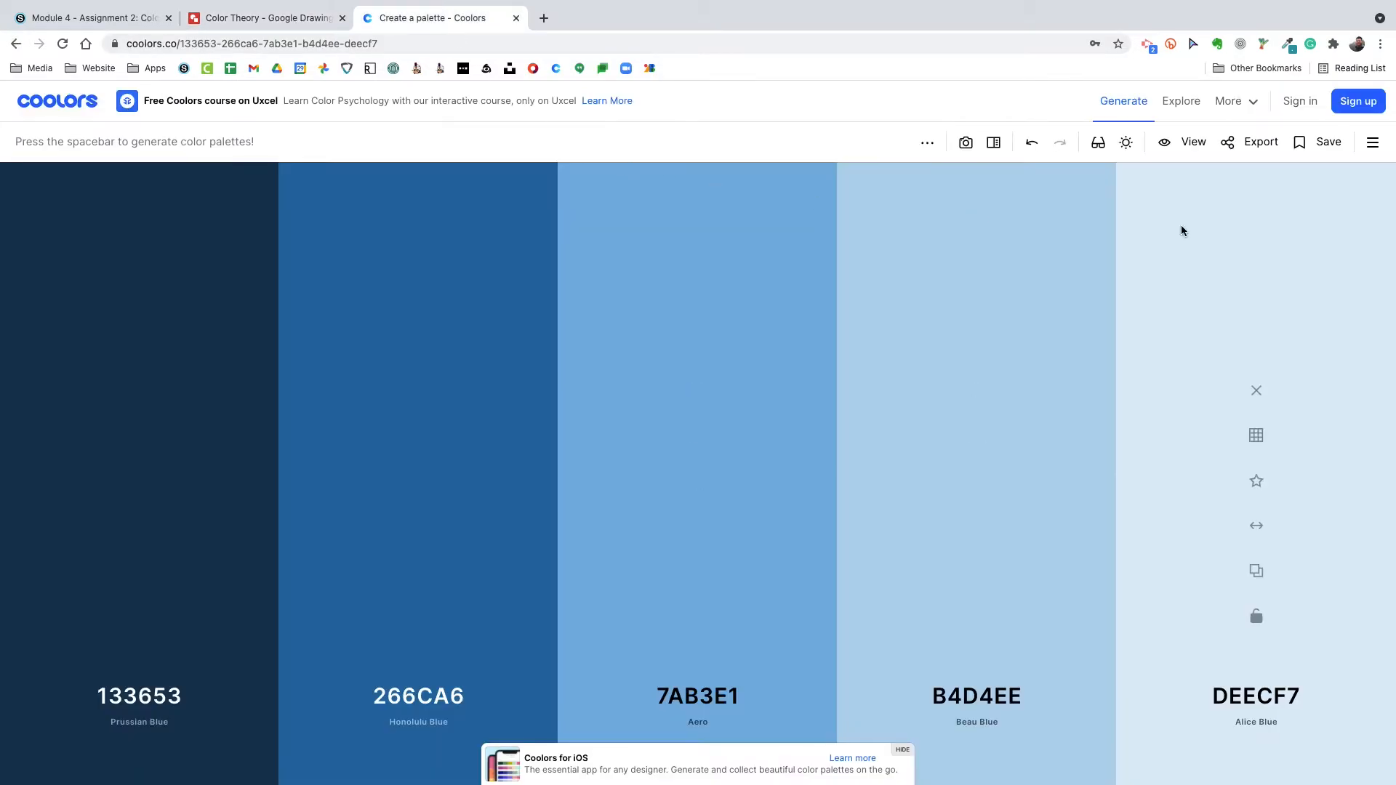
click(1261, 145)
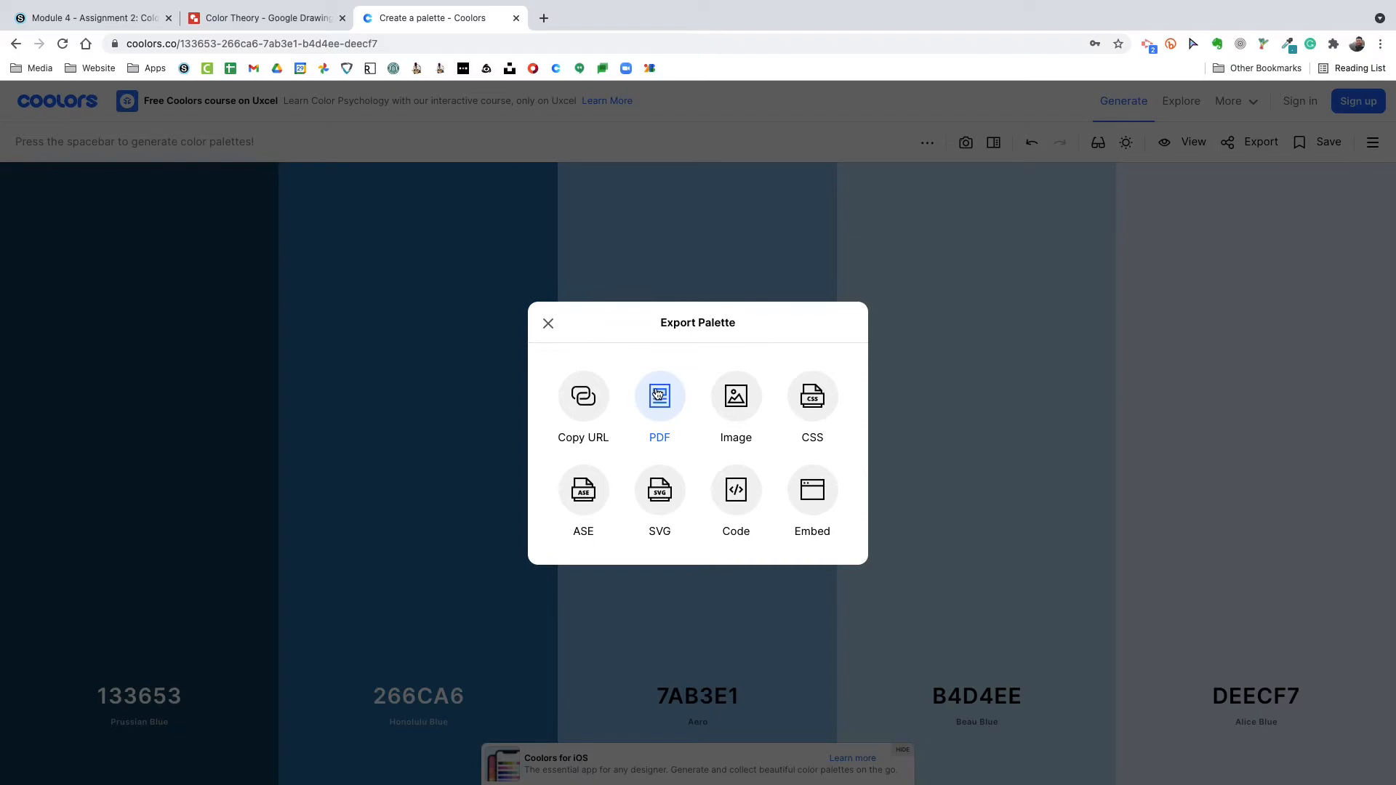
click(736, 397)
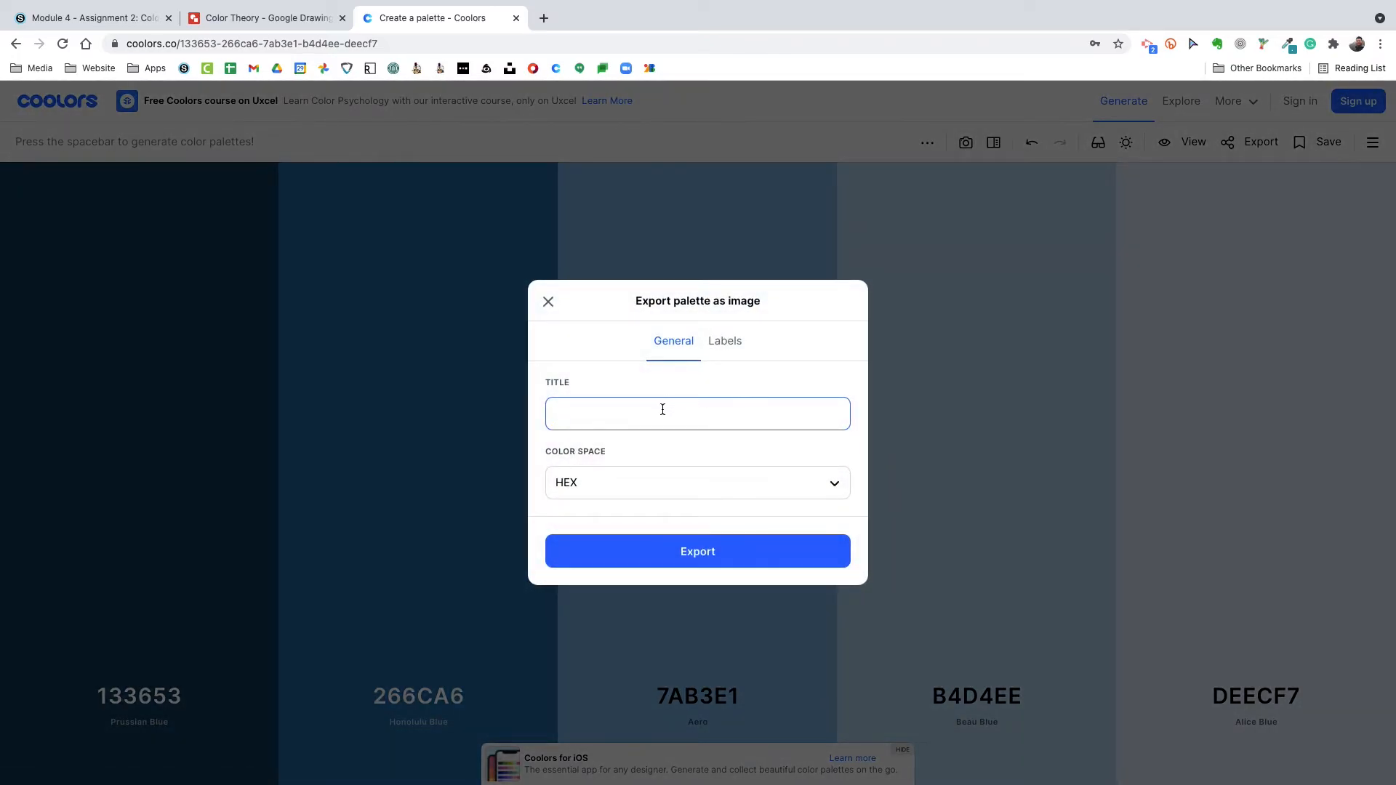
text(Monochromatic)
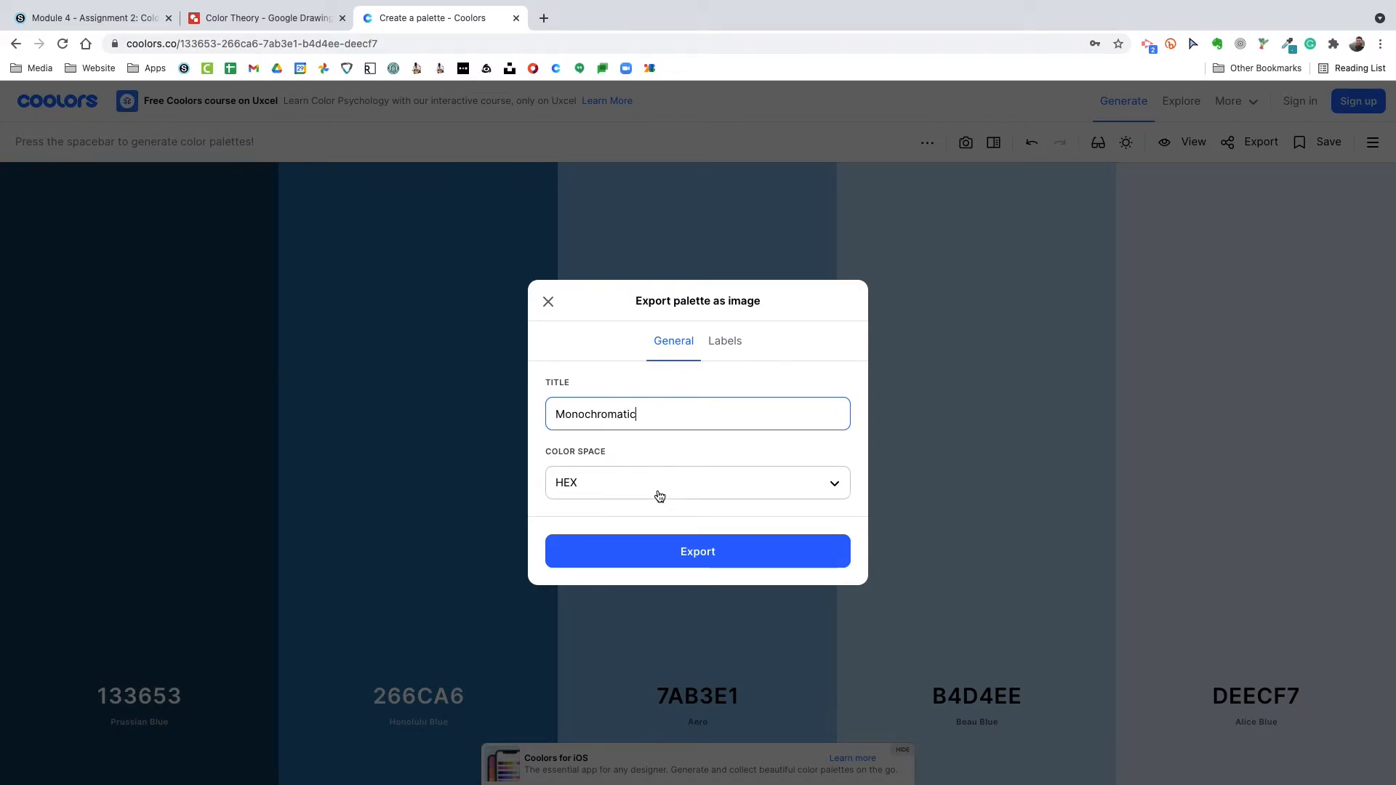
click(728, 557)
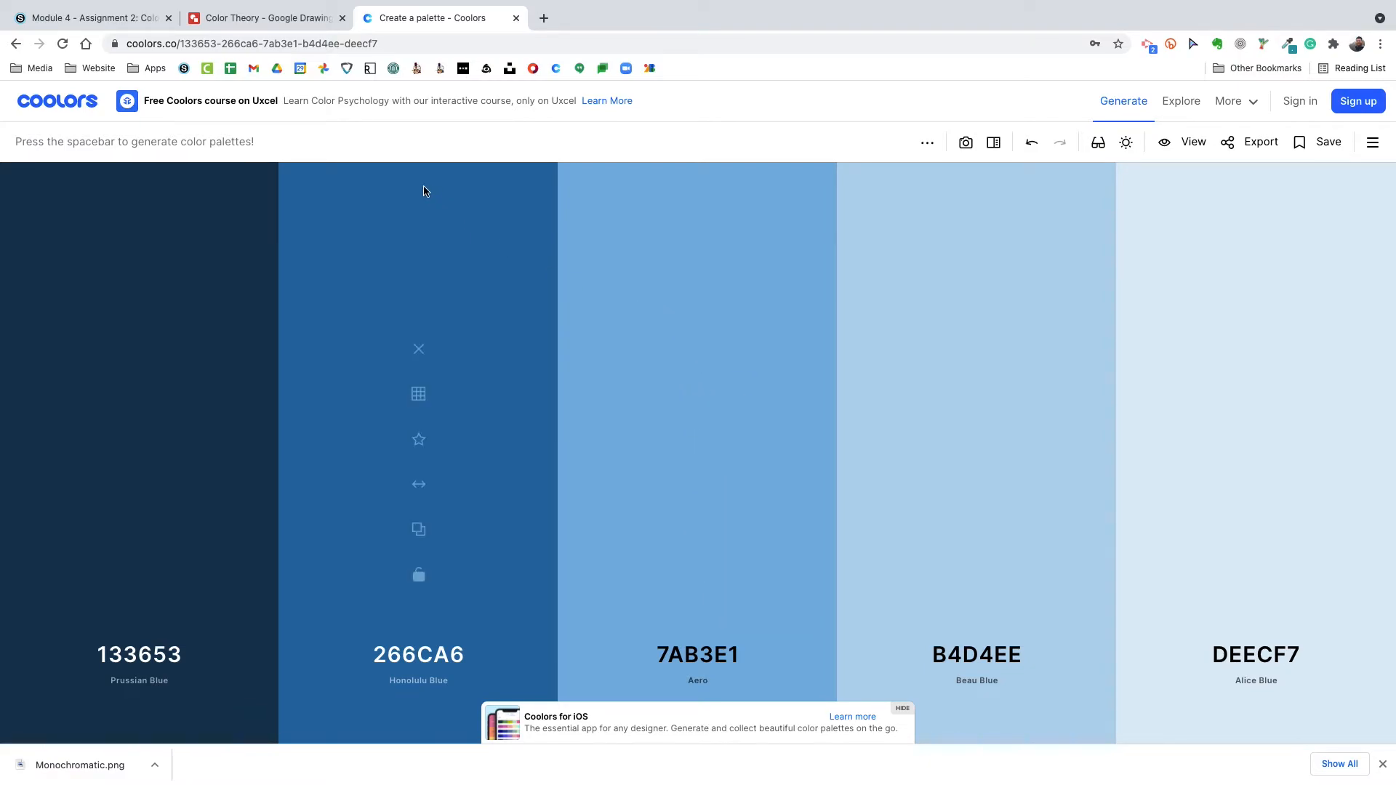
- Switch to the Color Theory Google Drawing
click(304, 22)
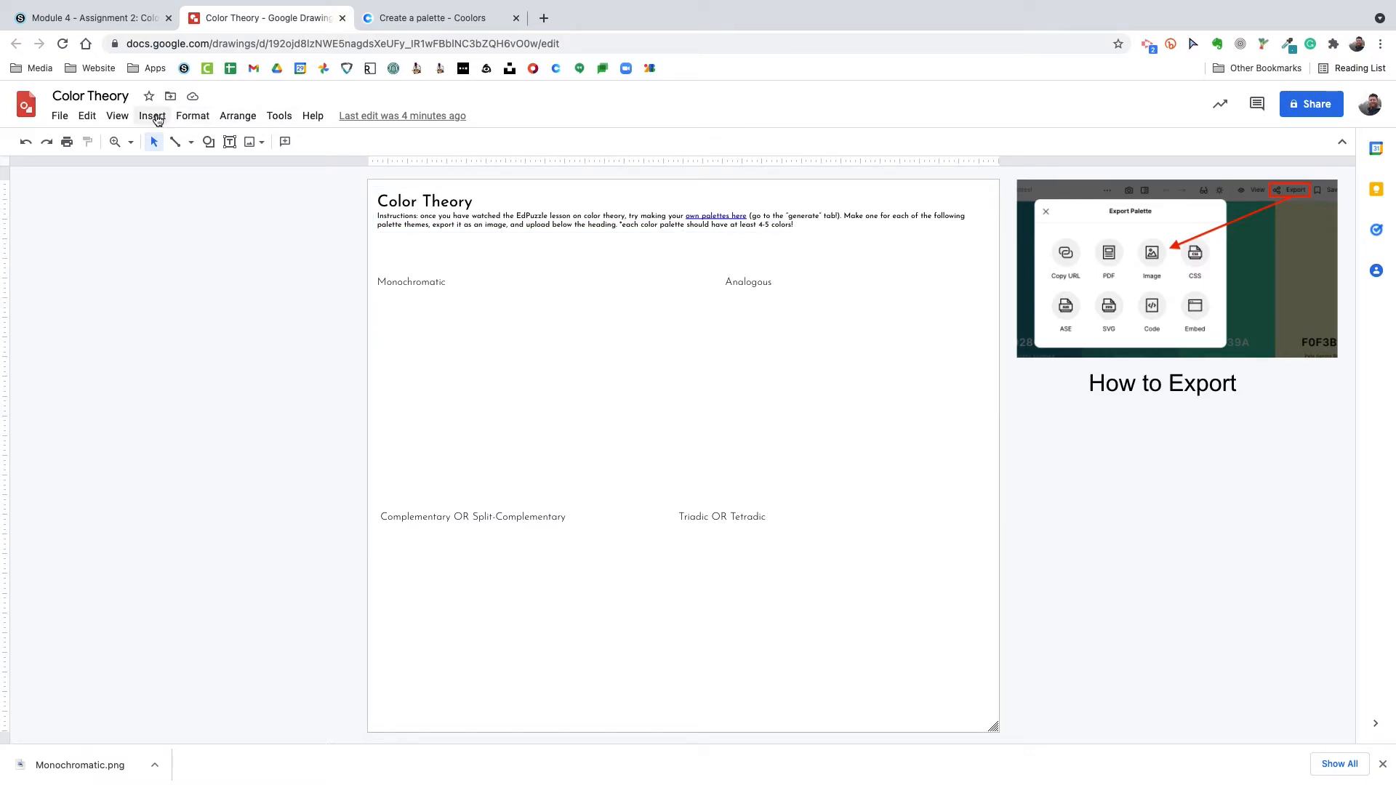
click(161, 118)
mouse_move(182, 144)
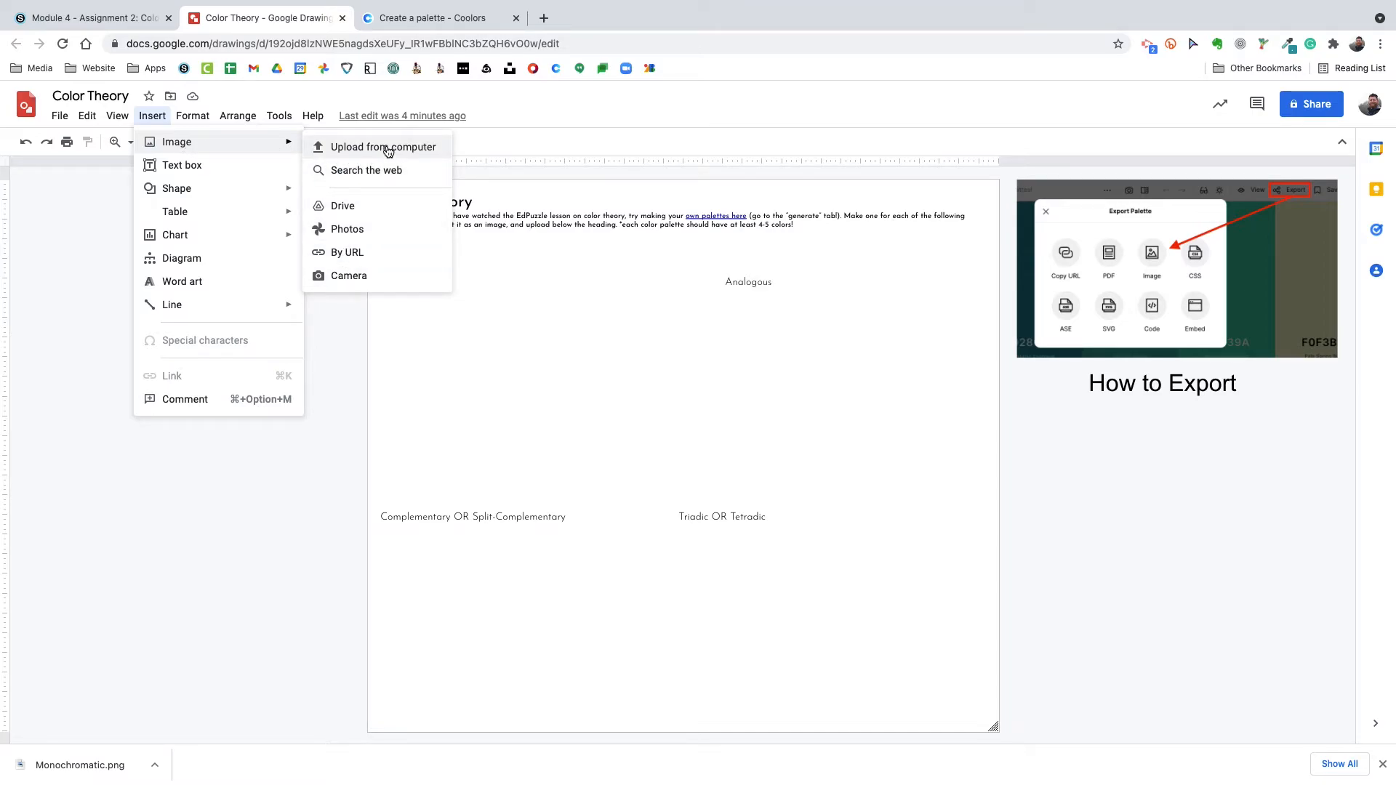
click(159, 598)
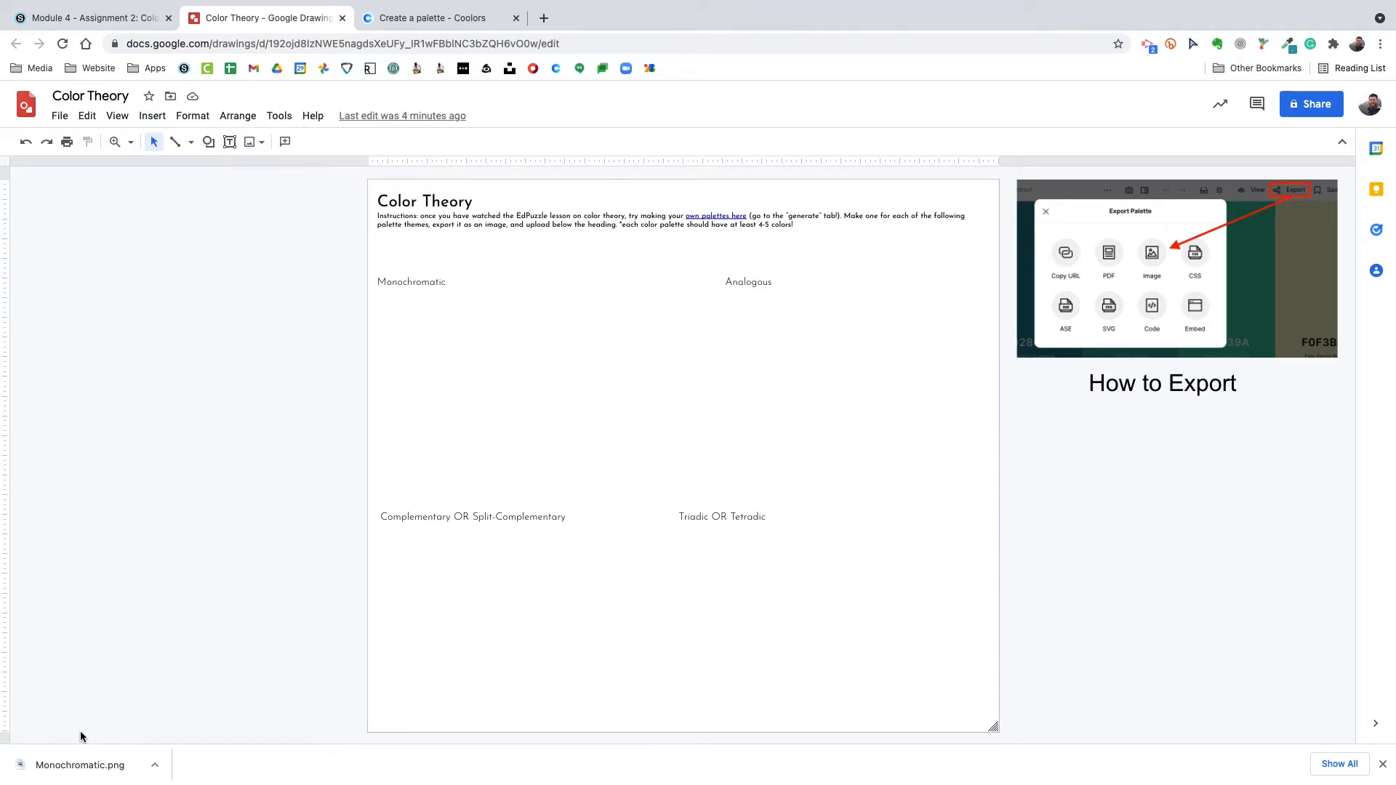
- Add the downloaded Monochromatic.png to the drawing, position it below the Monochromatic heading and enlarge it slightly
drag(63, 773, 461, 412)
drag(774, 383, 523, 380)
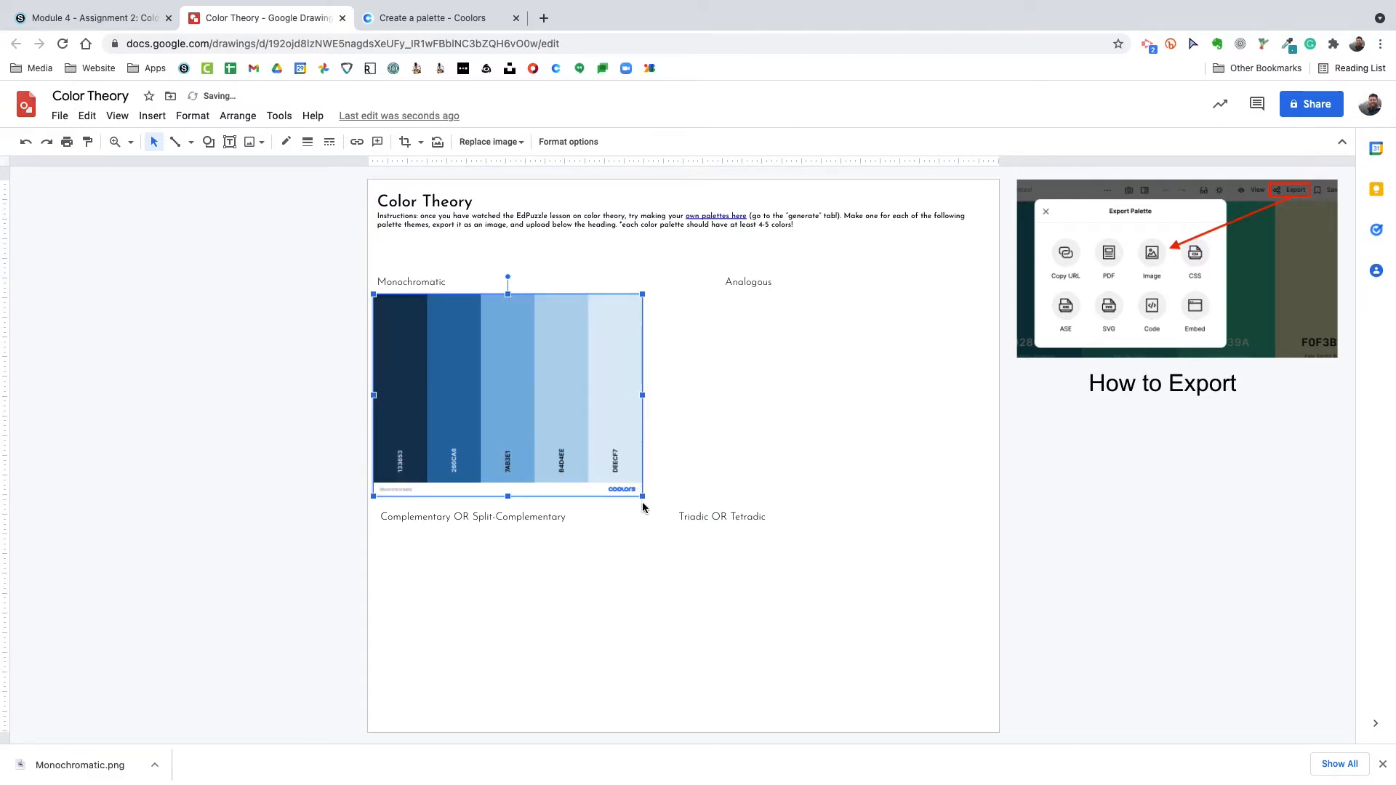
drag(643, 496, 653, 506)
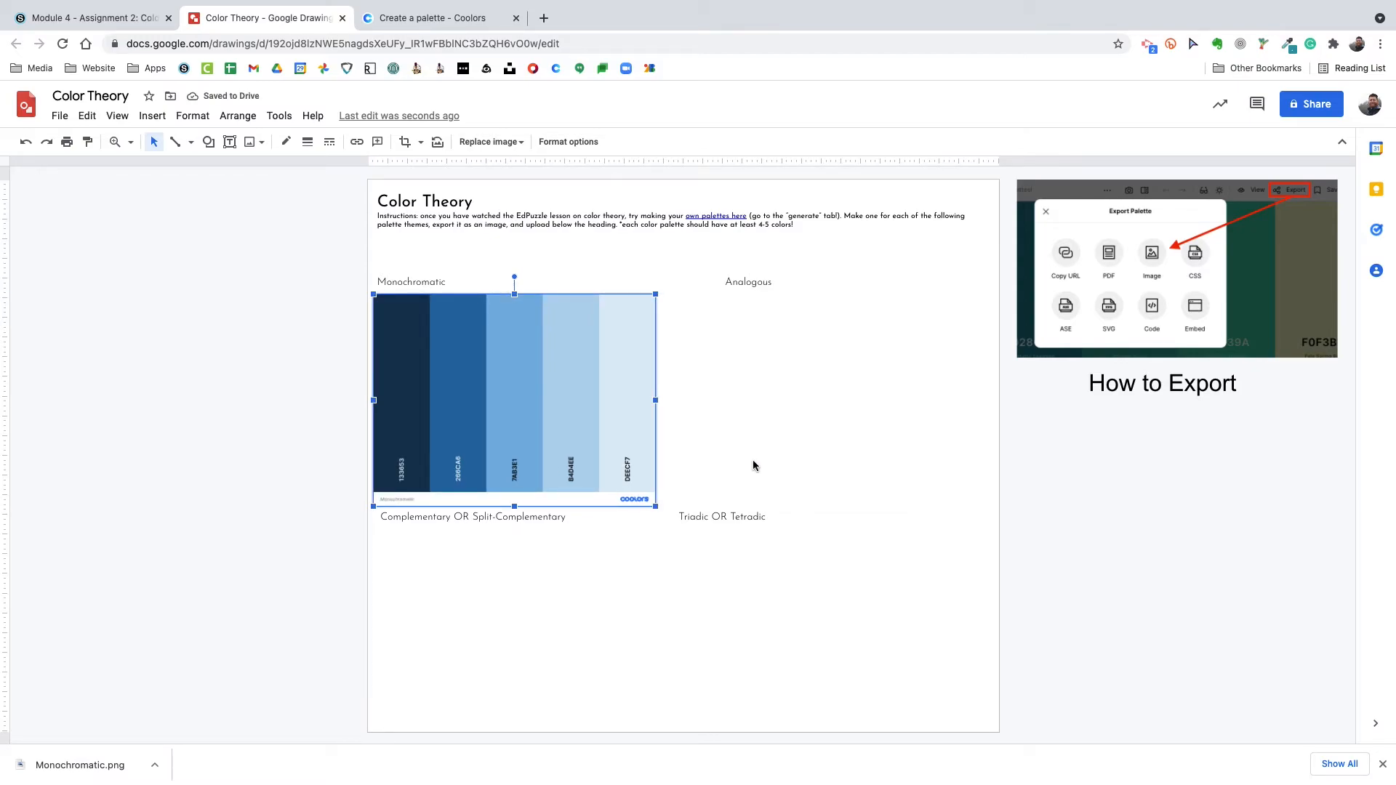
- Return to the Coolors palette and change the third color to purple B364E7 with the color picker
click(445, 18)
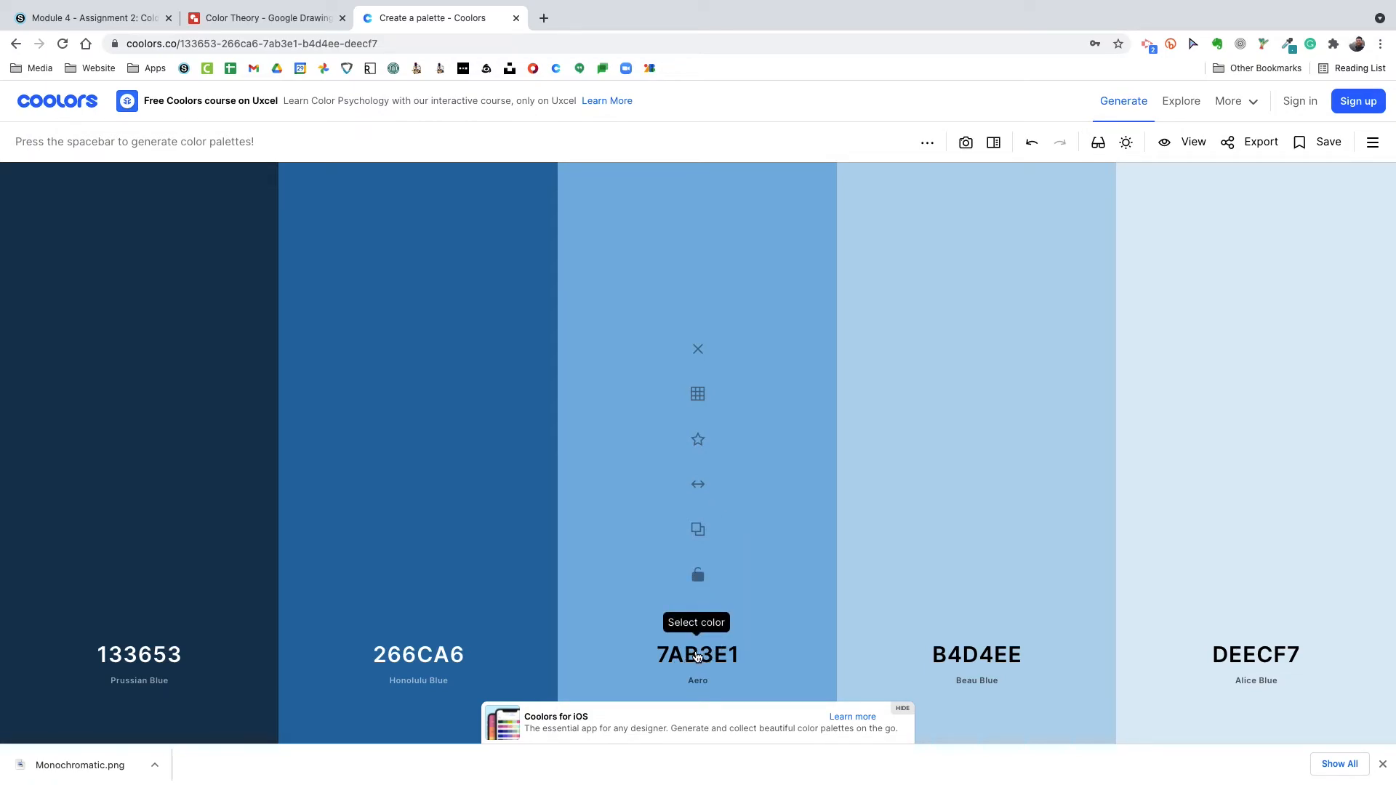
click(697, 657)
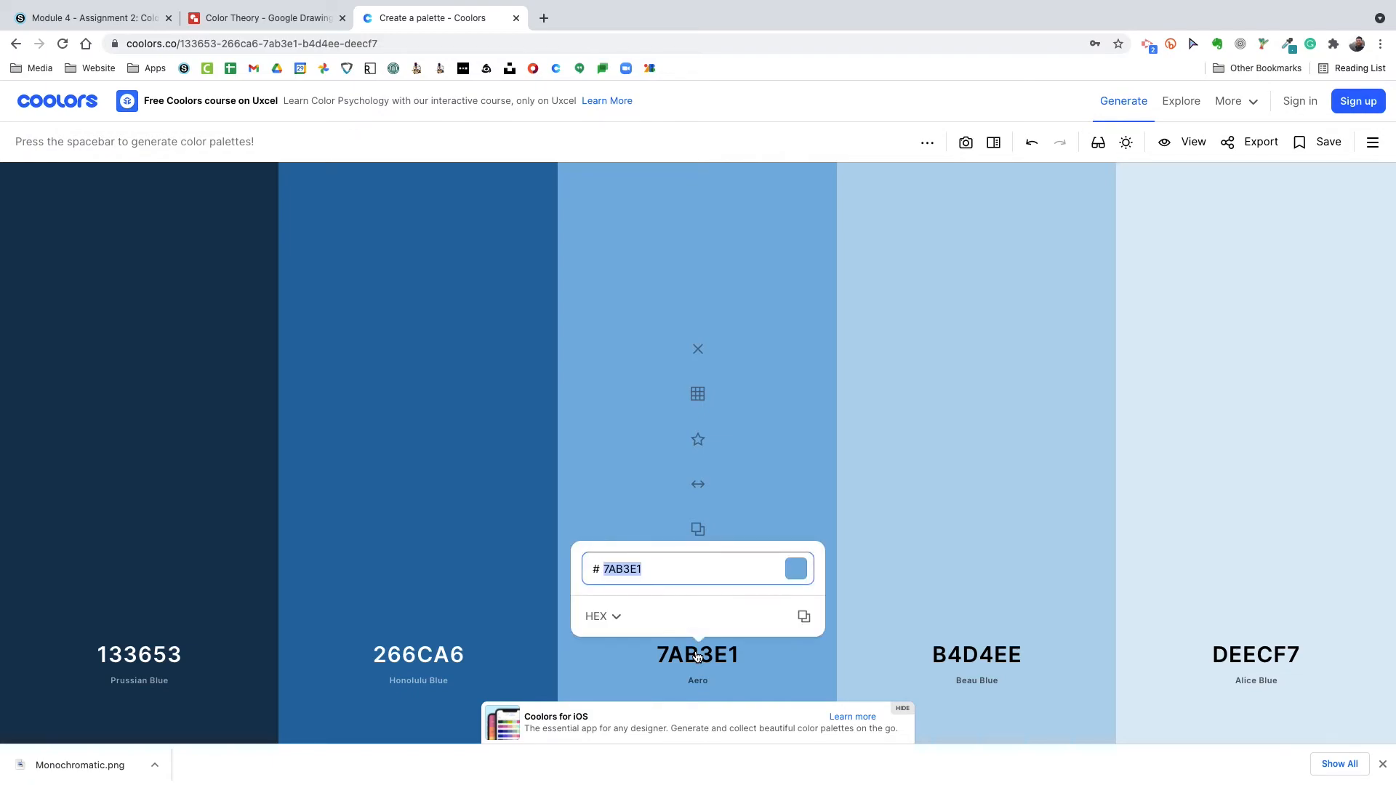
click(616, 620)
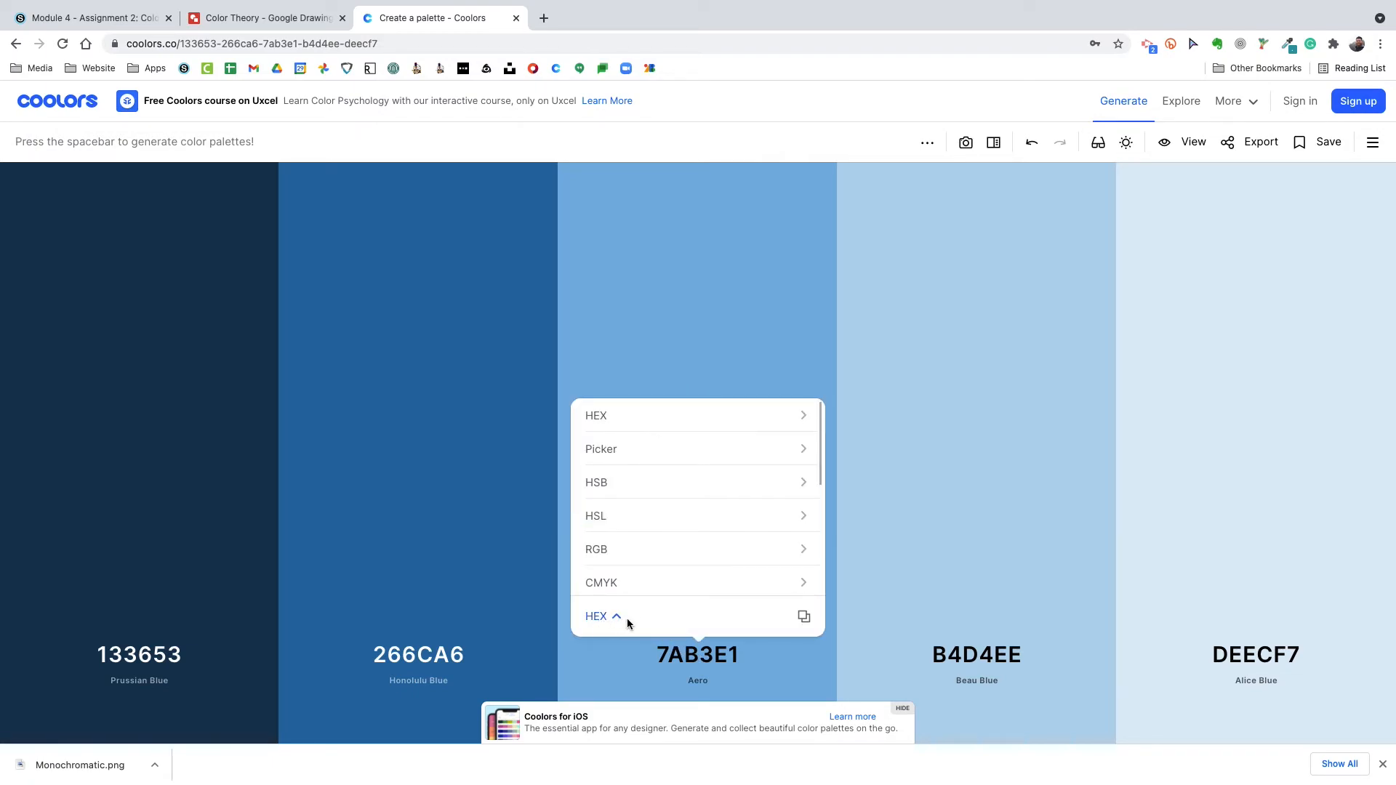
scroll(632, 615, up, 5)
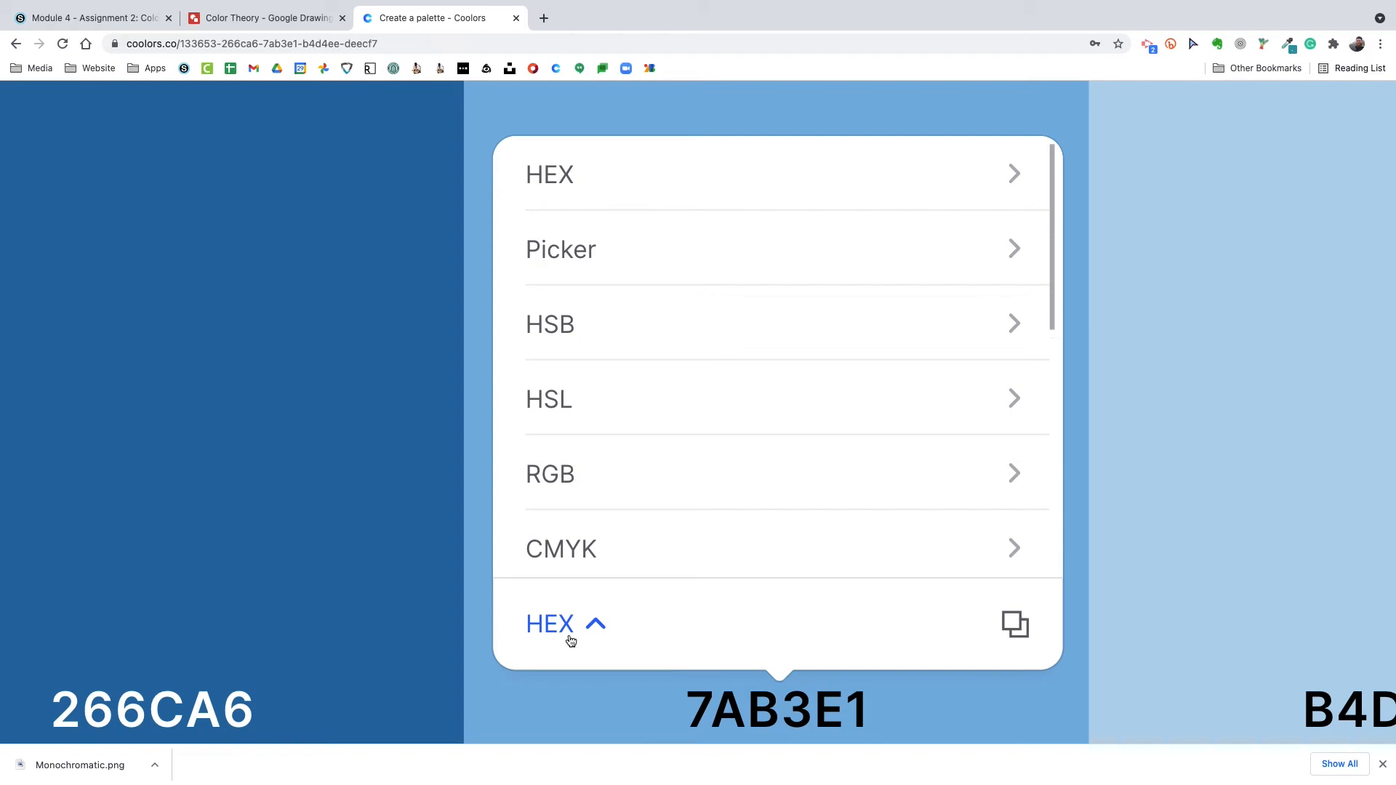
scroll(608, 546, down, 5)
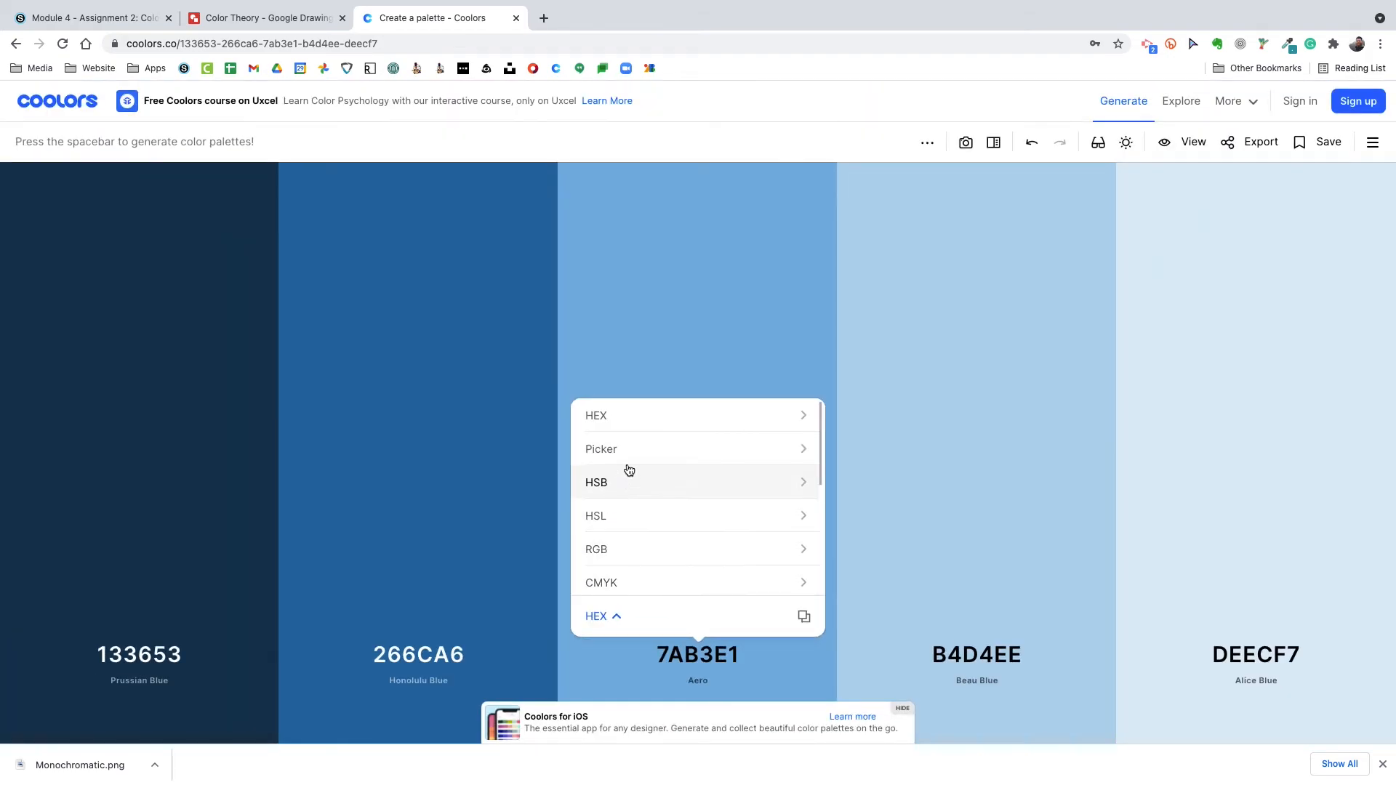
click(658, 451)
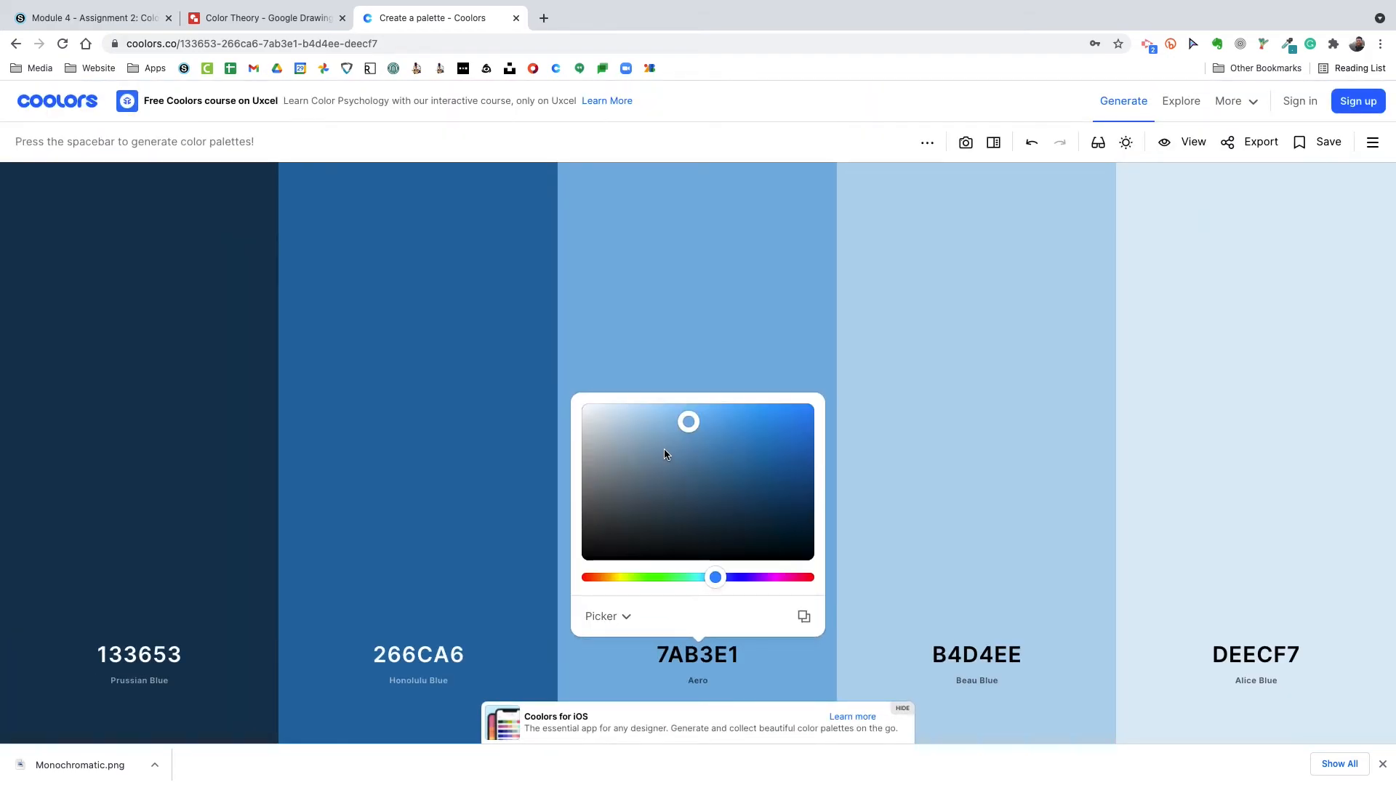
drag(716, 577, 755, 577)
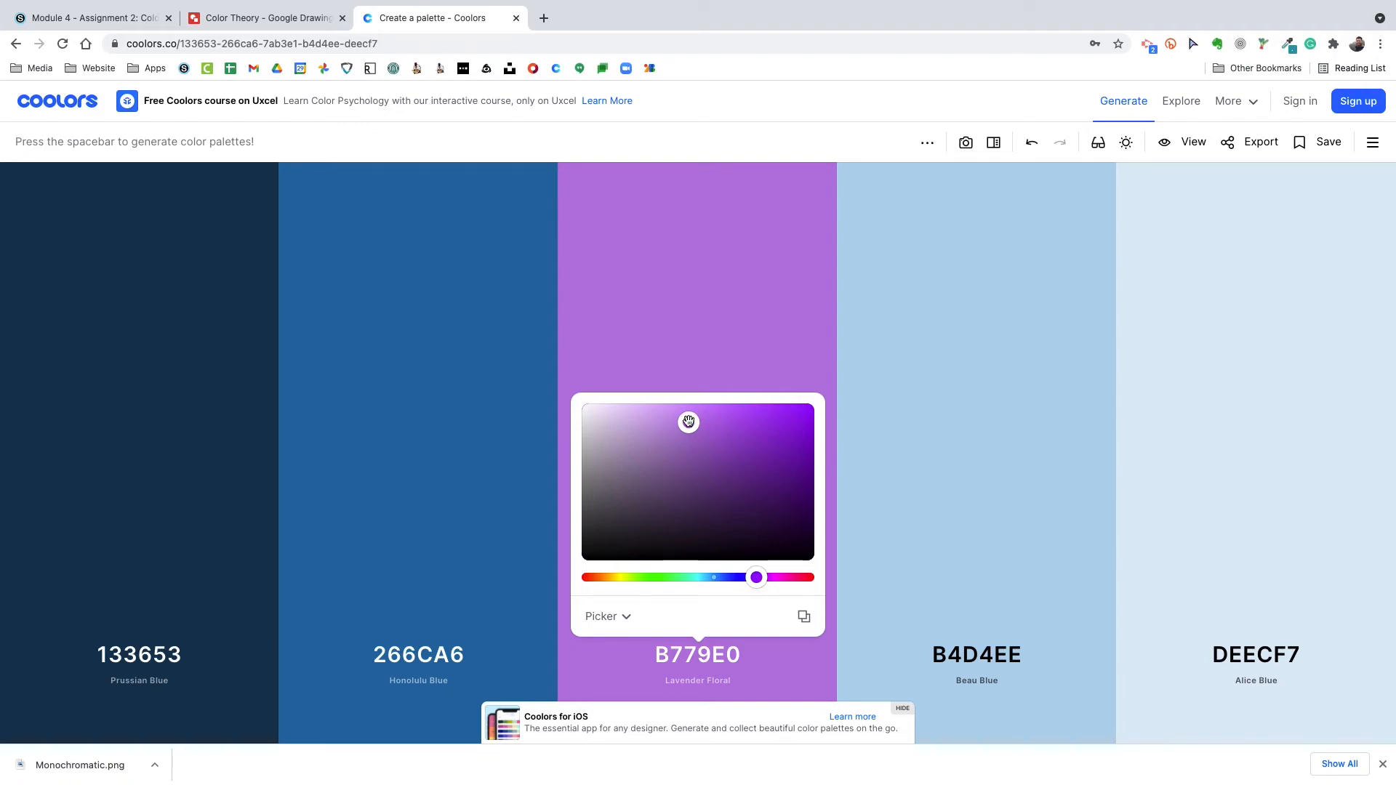
mouse_move(688, 423)
mouse_down()
mouse_move(640, 418)
mouse_move(652, 459)
mouse_move(776, 424)
mouse_move(686, 427)
mouse_move(728, 417)
mouse_move(713, 418)
mouse_up()
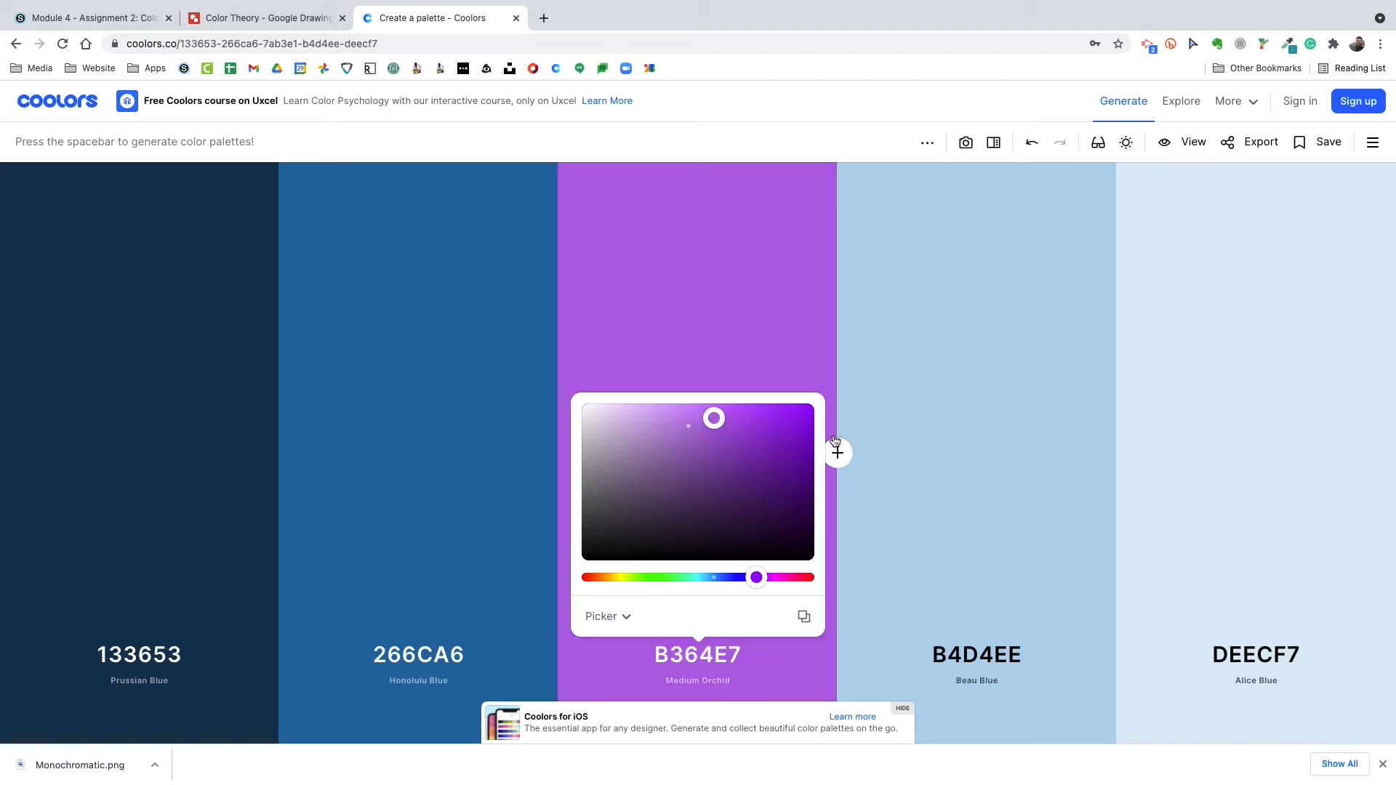
click(745, 336)
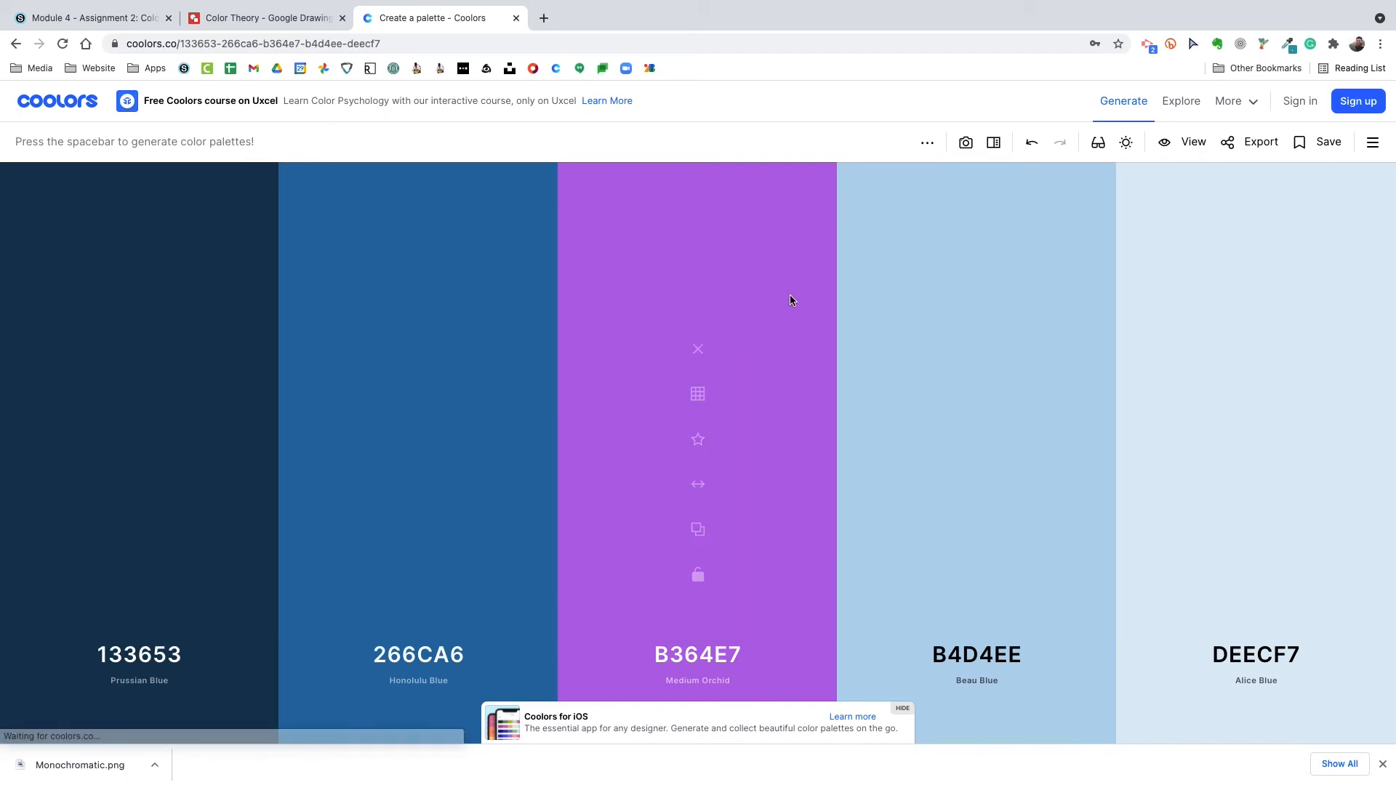
- Copy the third color's hex code B364E7 into the second color and darken the second color to shade 8C21D4
click(698, 529)
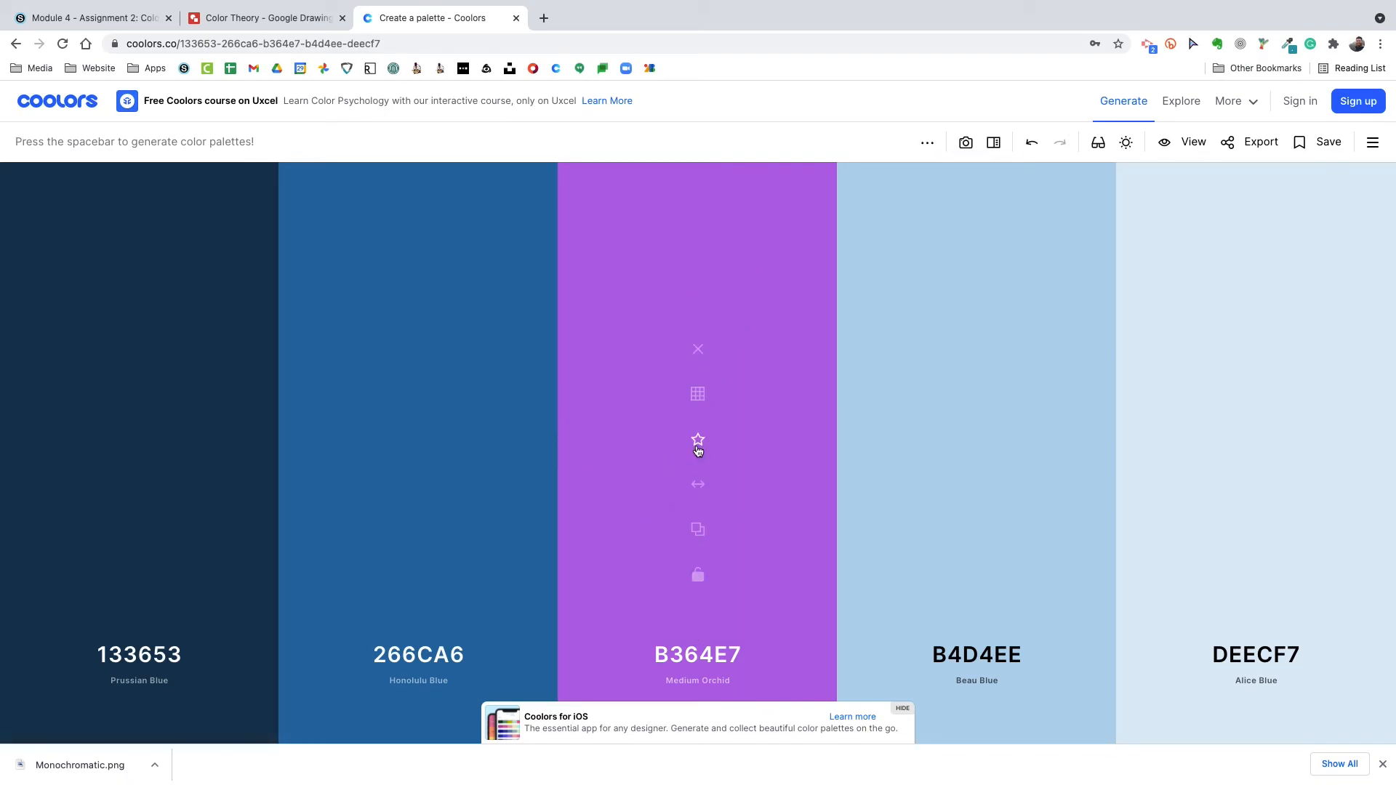
click(700, 530)
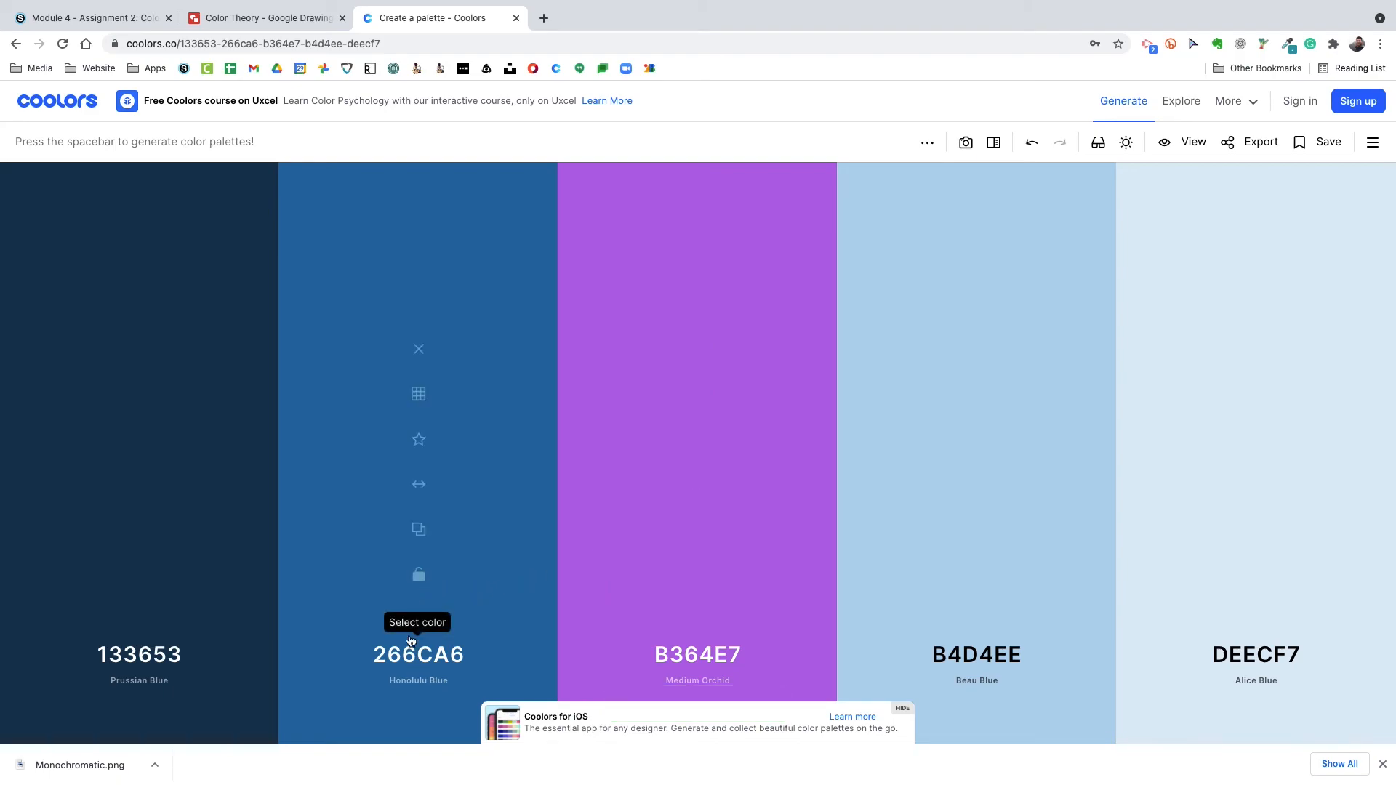
click(412, 652)
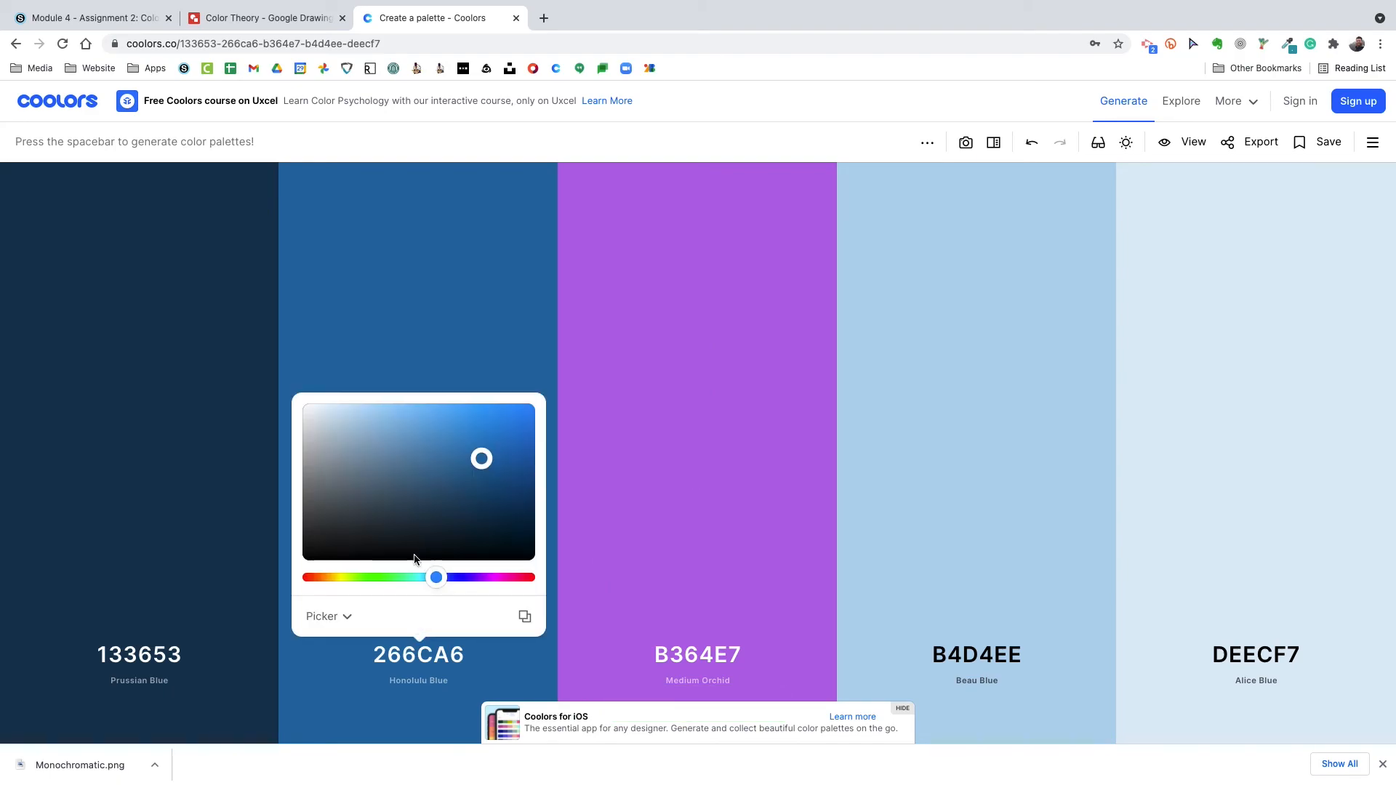
click(350, 617)
click(357, 416)
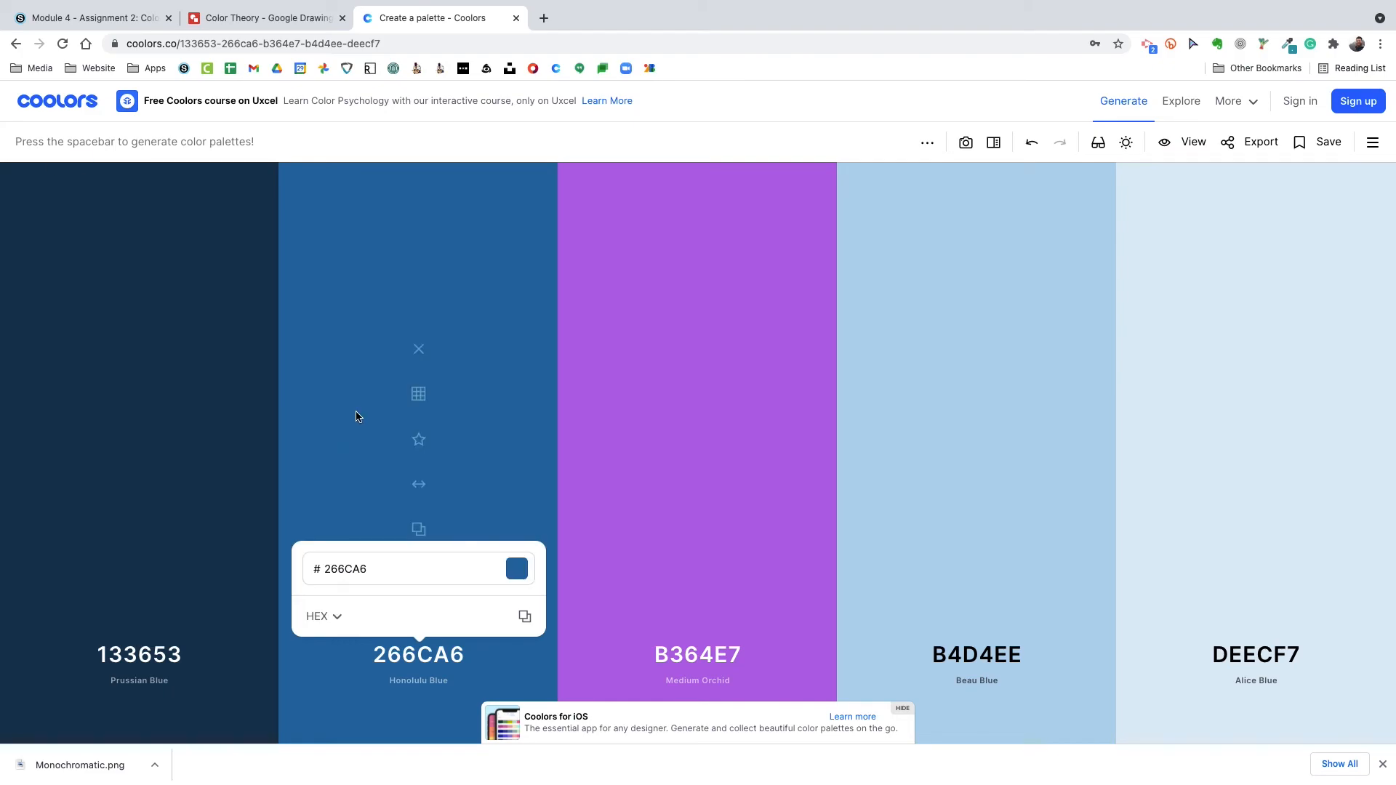
click(386, 569)
key(BackSpace)
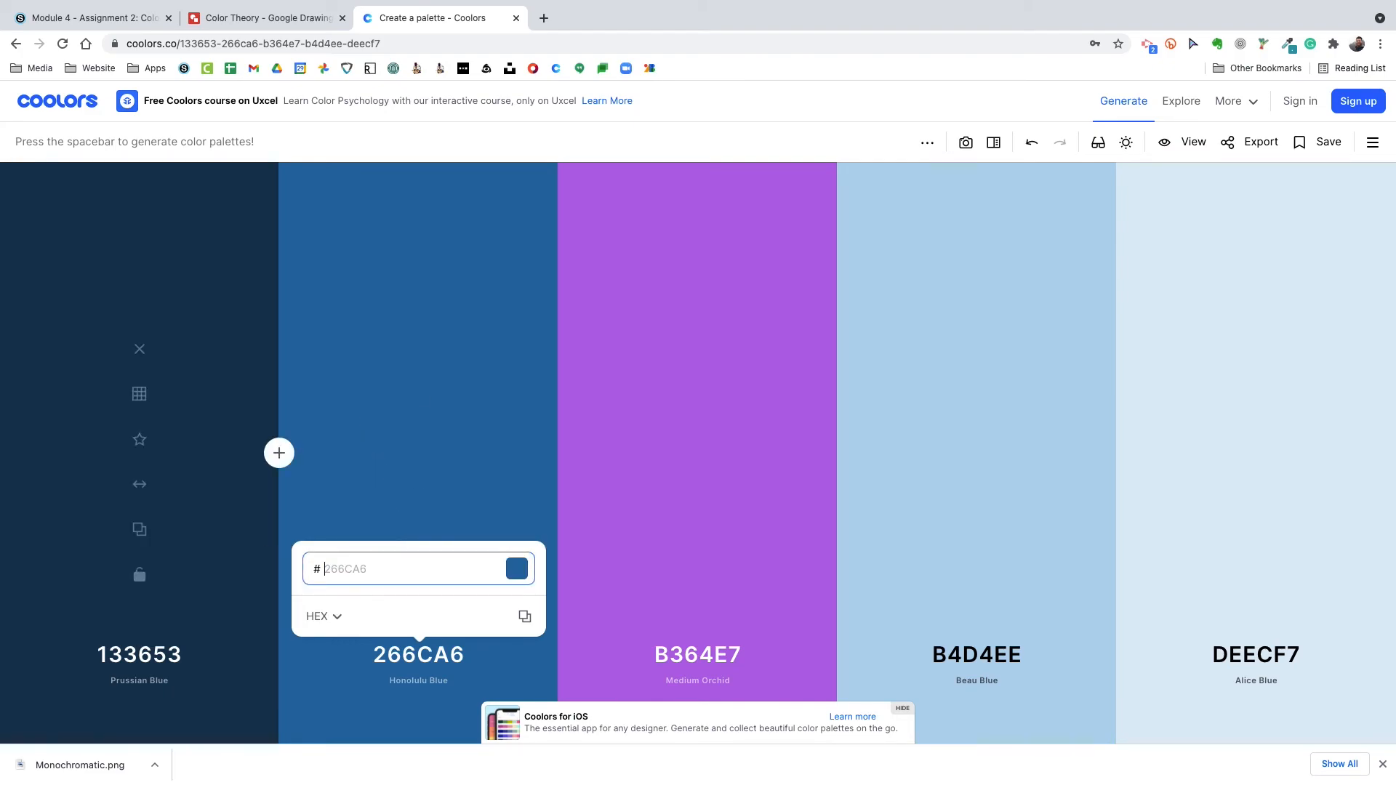
key(ctrl+v)
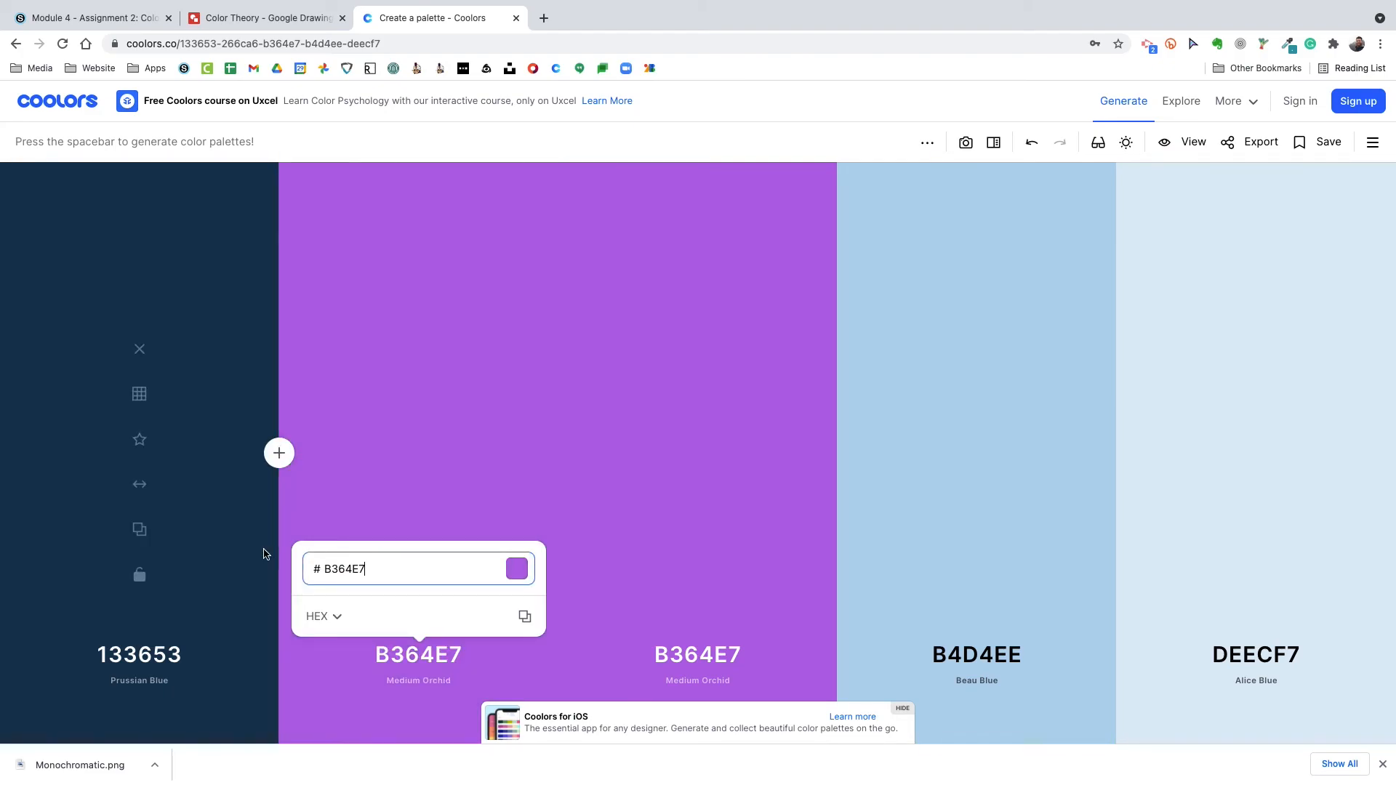
click(355, 331)
click(418, 395)
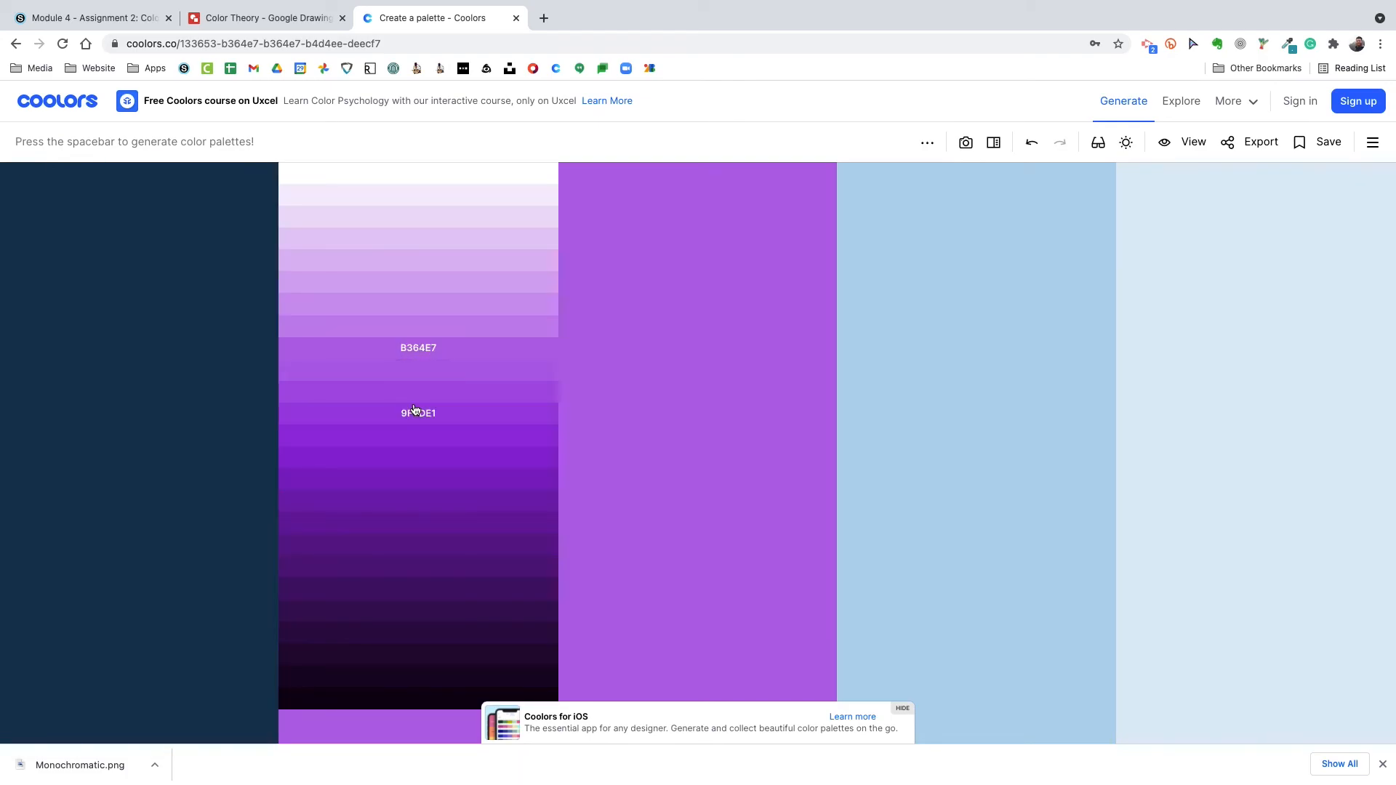
click(343, 458)
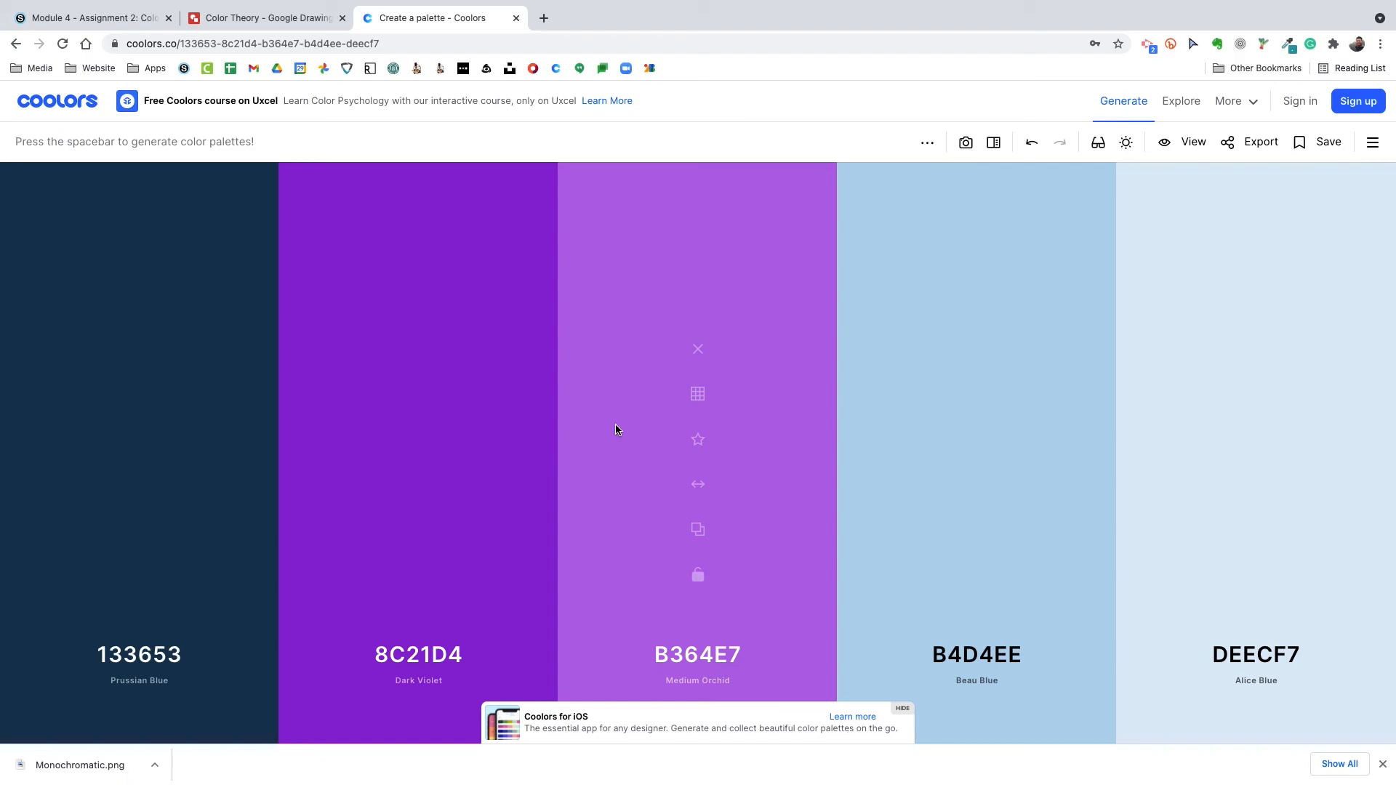
- Switch to the Schoology Module 4 - Assignment 2 page and review the assignment steps and the color theory reference guide
click(266, 18)
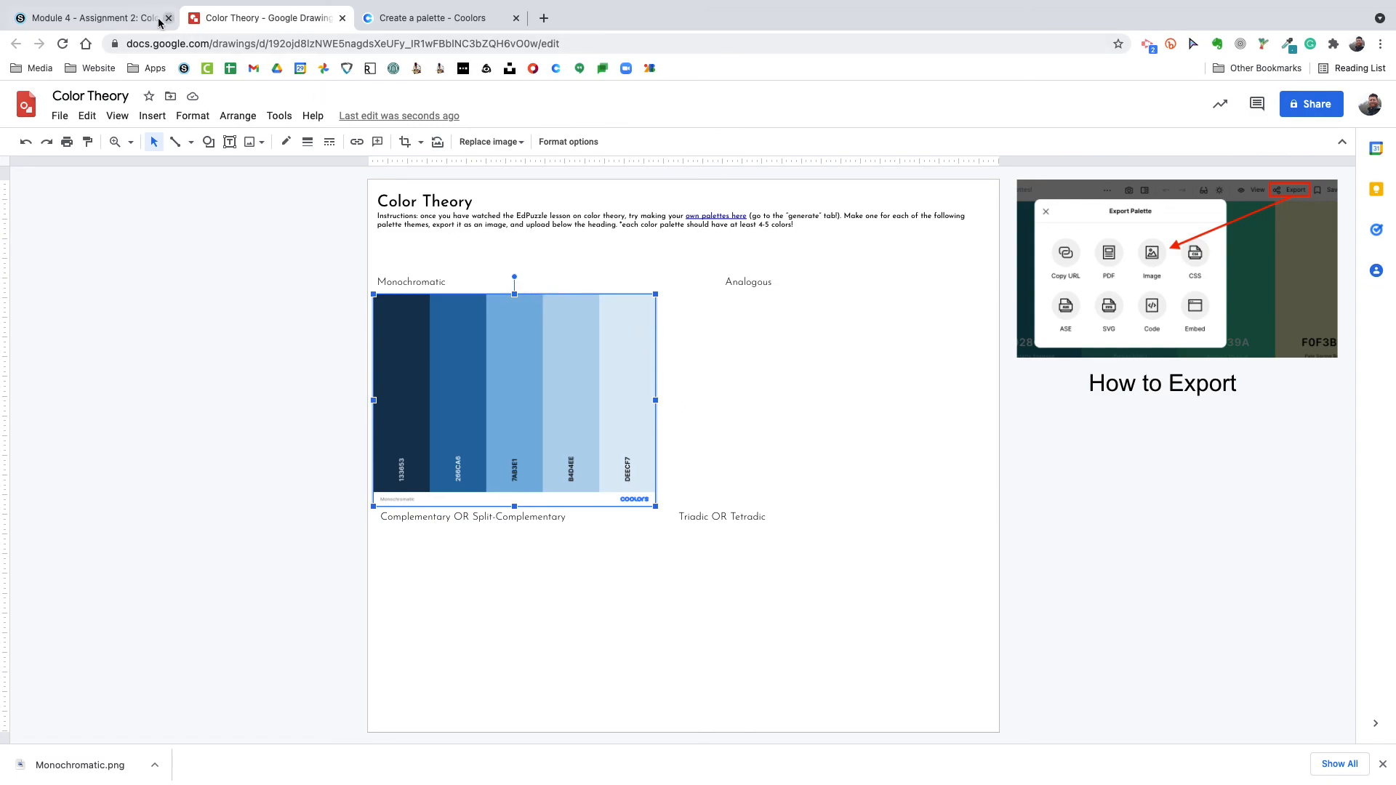
click(106, 21)
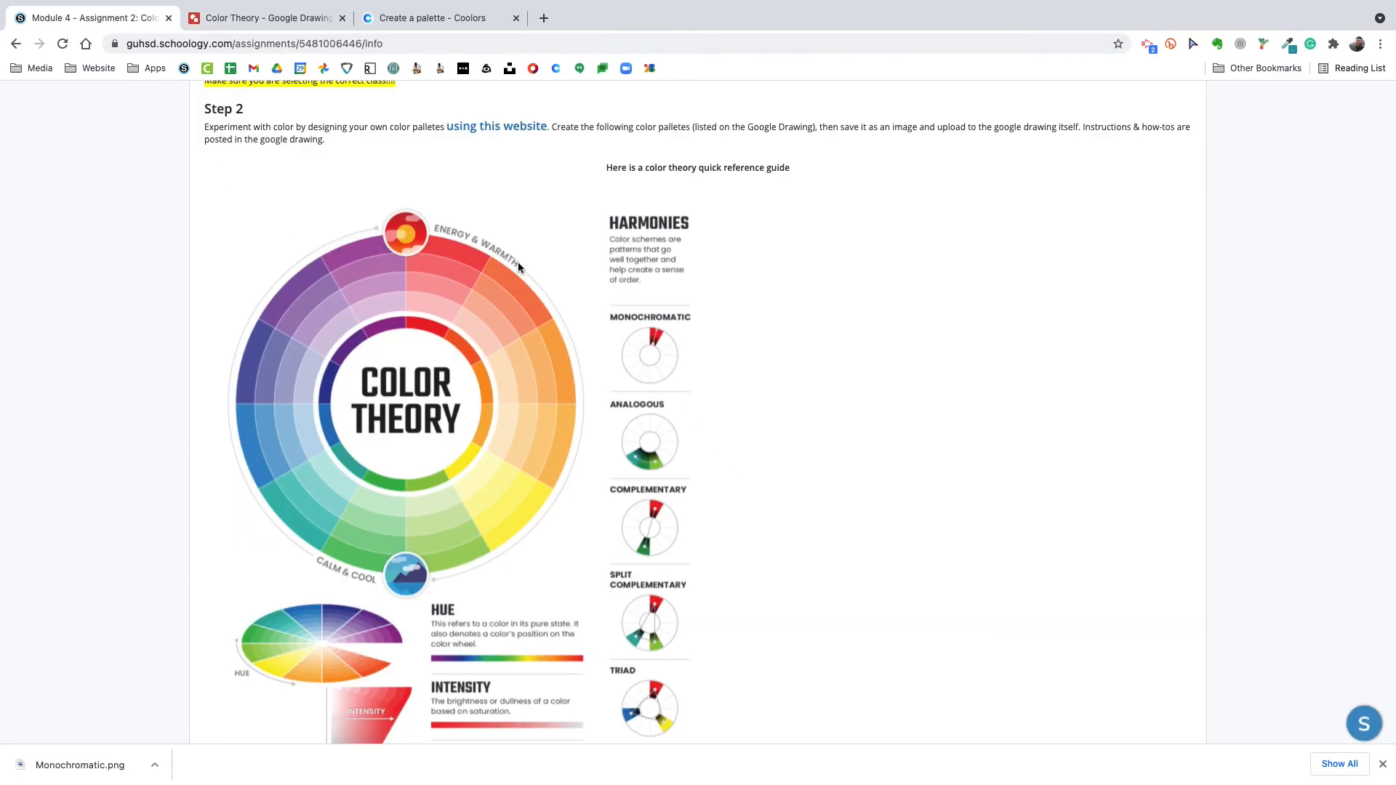
scroll(518, 267, down, 3)
scroll(518, 266, up, 4)
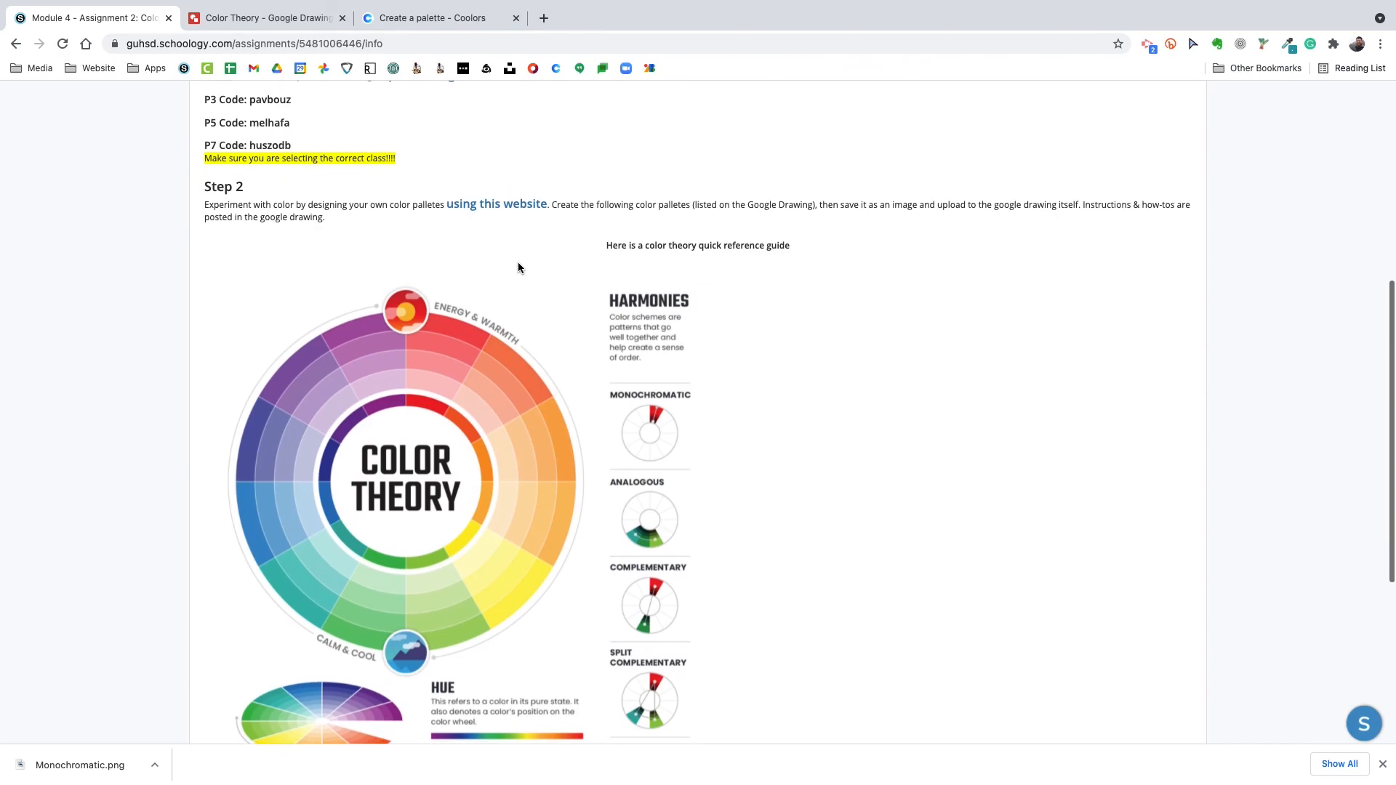
scroll(518, 268, up, 2)
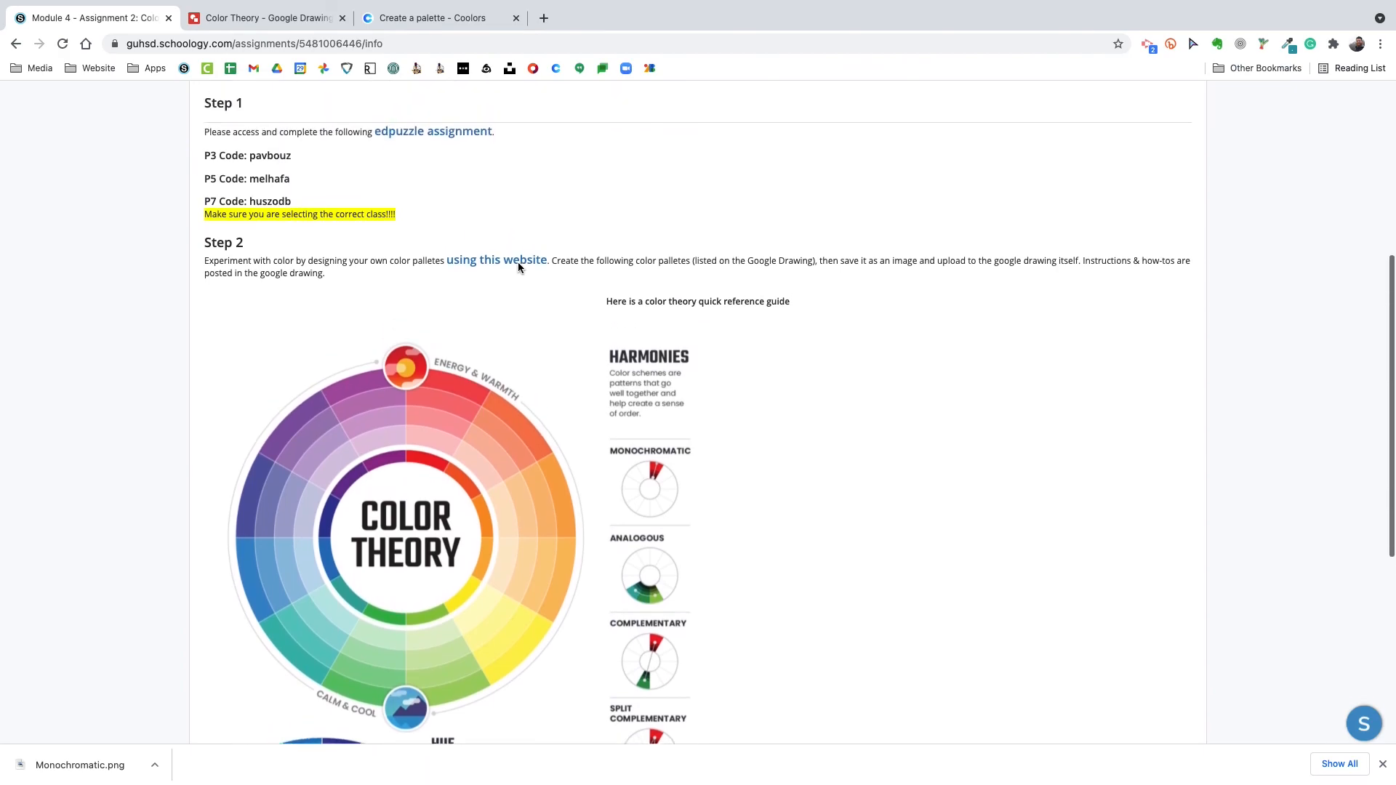
scroll(518, 266, up, 3)
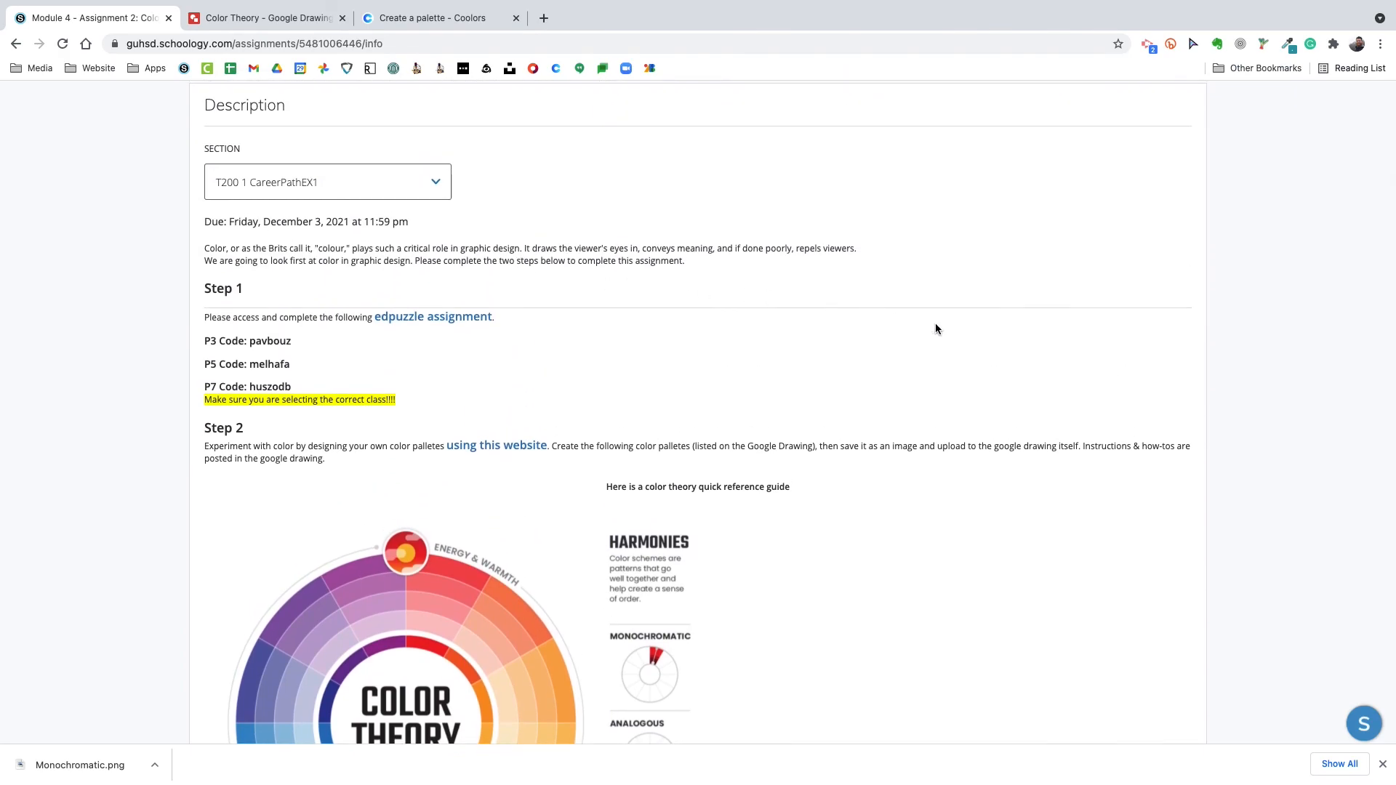